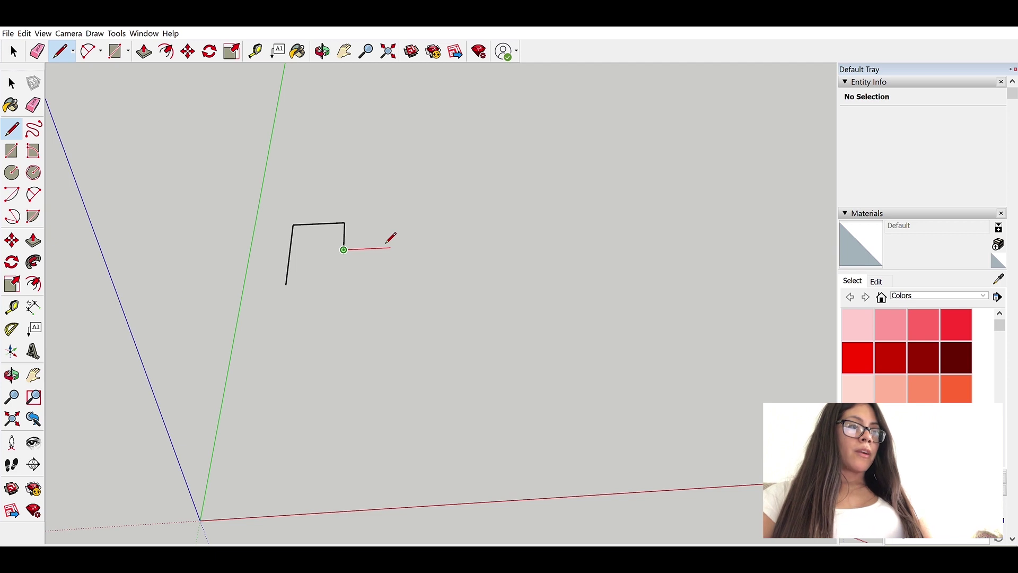
Check the line being drawn from the narrow notch against the green, red and blue axes from several viewing angles
{"action": "scroll", "coordinate": [356, 233], "scroll_direction": "up", "scroll_amount": 3}
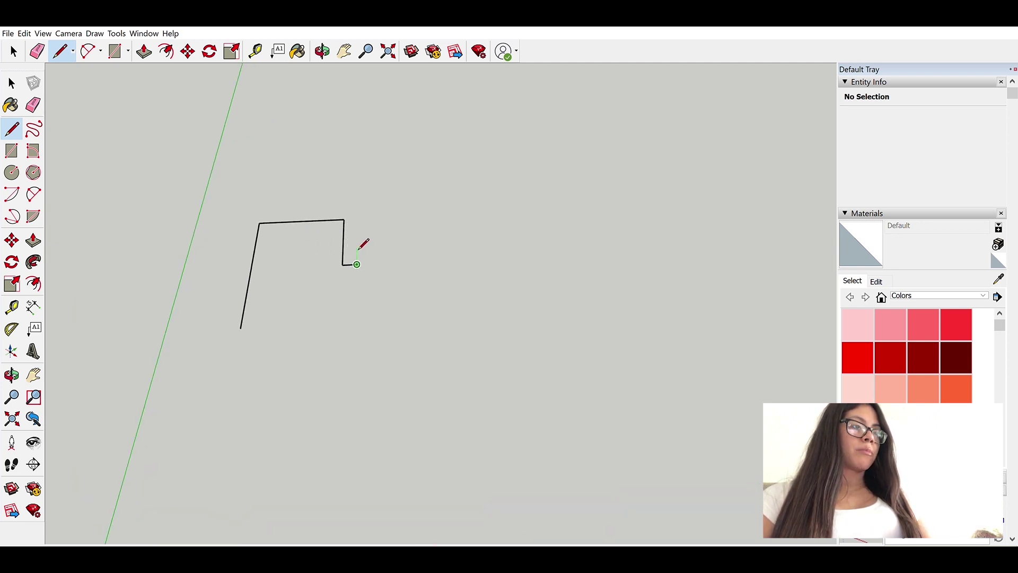
{"action": "scroll", "coordinate": [366, 234], "scroll_direction": "down", "scroll_amount": 3}
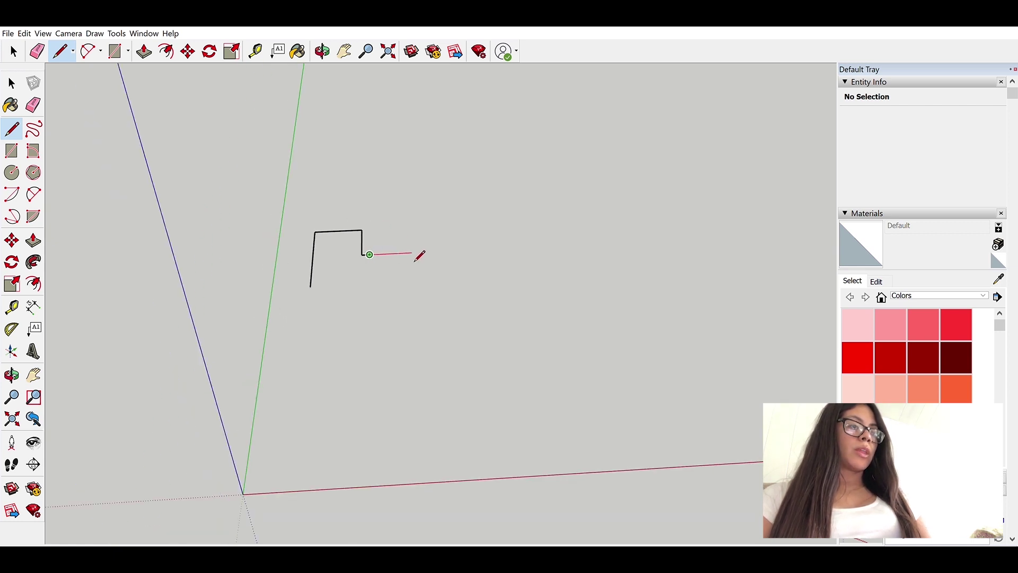
{"action": "scroll", "coordinate": [377, 230], "scroll_direction": "up", "scroll_amount": 2}
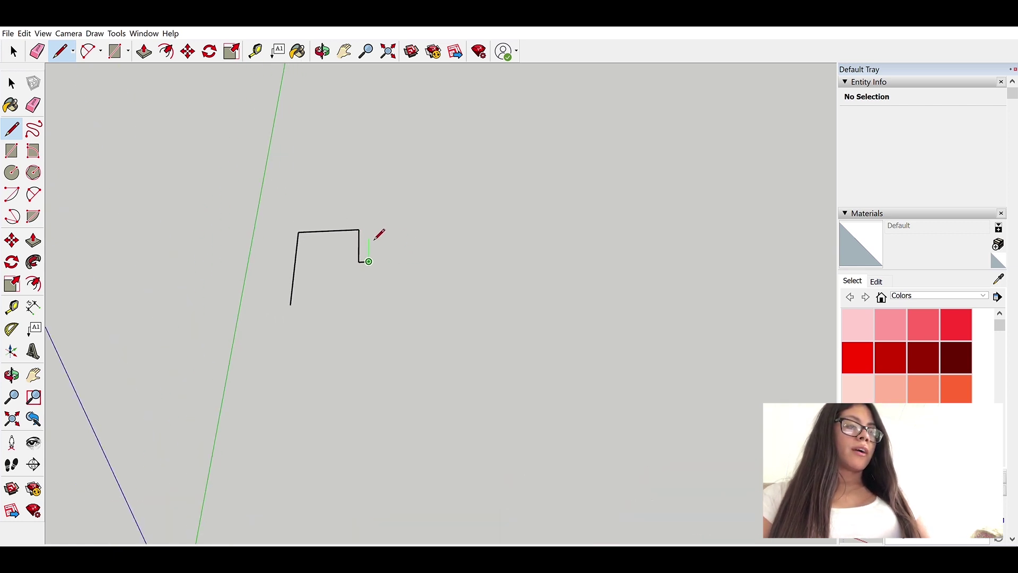
{"action": "middle_click_drag", "start_coordinate": [391, 239], "coordinate": [325, 209]}
{"action": "mouse_move", "coordinate": [381, 245]}
{"action": "middle_mouse_down"}
{"action": "mouse_move", "coordinate": [345, 246]}
{"action": "mouse_move", "coordinate": [477, 336]}
{"action": "mouse_move", "coordinate": [416, 276]}
{"action": "mouse_move", "coordinate": [334, 279]}
{"action": "middle_mouse_up"}
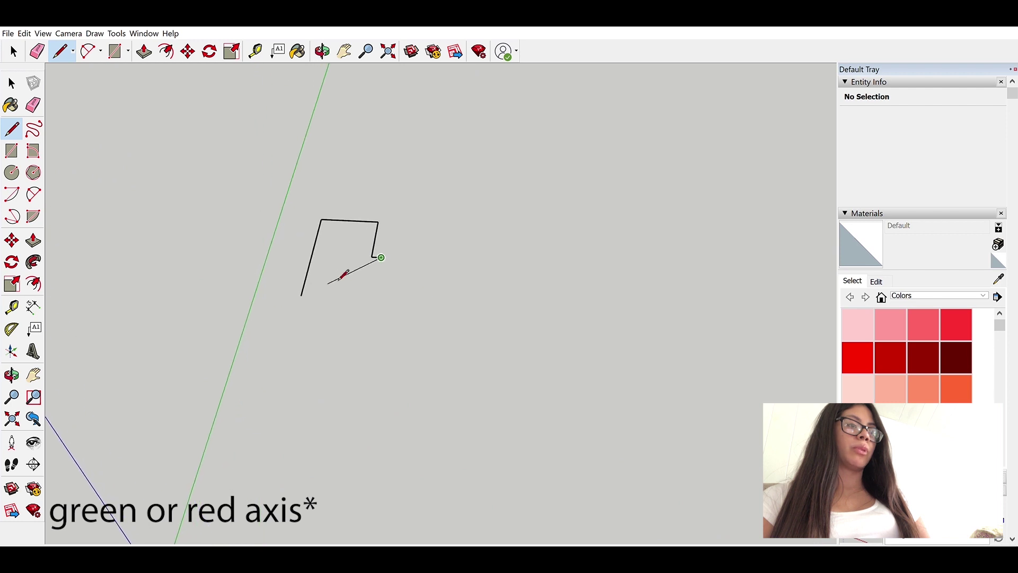
{"action": "mouse_move", "coordinate": [372, 186]}
{"action": "middle_mouse_down"}
{"action": "mouse_move", "coordinate": [339, 202]}
{"action": "mouse_move", "coordinate": [341, 181]}
{"action": "middle_mouse_up"}
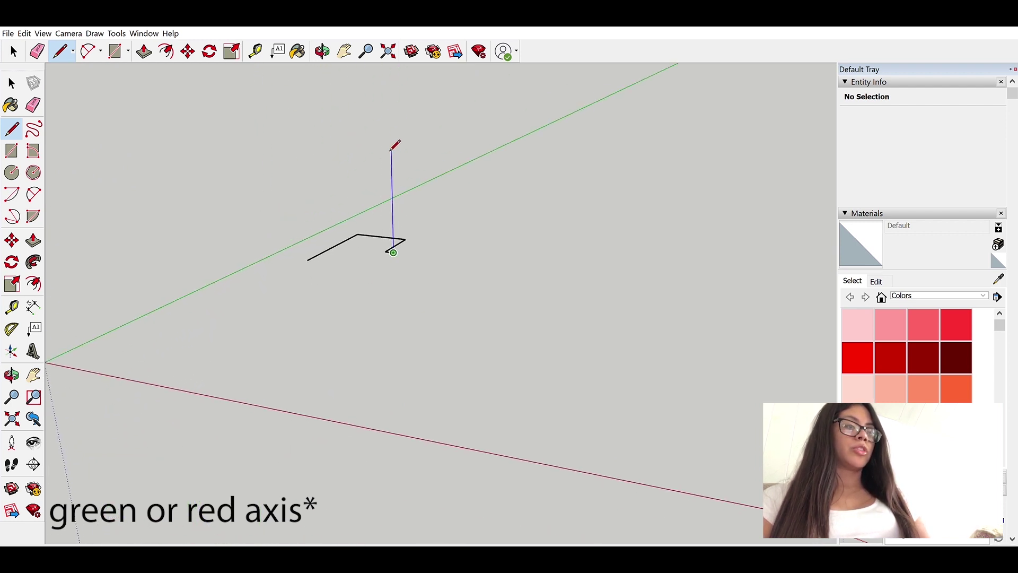
{"action": "middle_click_drag", "start_coordinate": [401, 181], "coordinate": [225, 187]}
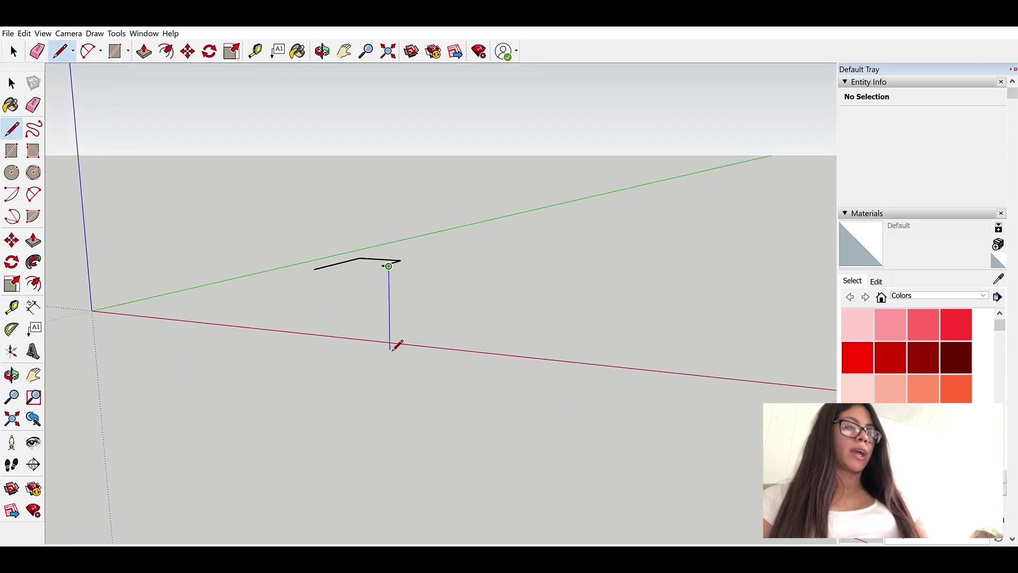
{"action": "mouse_move", "coordinate": [390, 287]}
{"action": "middle_mouse_down"}
{"action": "mouse_move", "coordinate": [431, 404]}
{"action": "mouse_move", "coordinate": [509, 475]}
{"action": "mouse_move", "coordinate": [406, 334]}
{"action": "mouse_move", "coordinate": [409, 307]}
{"action": "mouse_move", "coordinate": [386, 282]}
{"action": "mouse_move", "coordinate": [375, 291]}
{"action": "middle_mouse_up"}
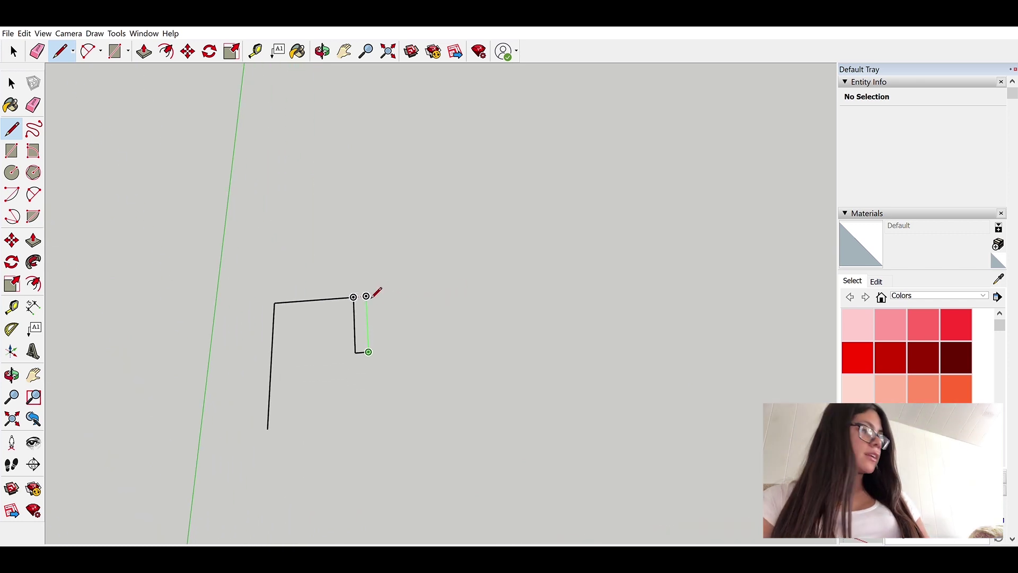
Draw the notch's far side, the long upper wall with its small jog, and the last upper wall segment
{"action": "left_click", "coordinate": [372, 295]}
{"action": "left_click", "coordinate": [562, 285]}
{"action": "mouse_move", "coordinate": [562, 286]}
{"action": "middle_mouse_down"}
{"action": "mouse_move", "coordinate": [450, 298]}
{"action": "mouse_move", "coordinate": [500, 278]}
{"action": "mouse_move", "coordinate": [391, 339]}
{"action": "mouse_move", "coordinate": [502, 319]}
{"action": "mouse_move", "coordinate": [589, 263]}
{"action": "middle_mouse_up"}
{"action": "left_click", "coordinate": [578, 279]}
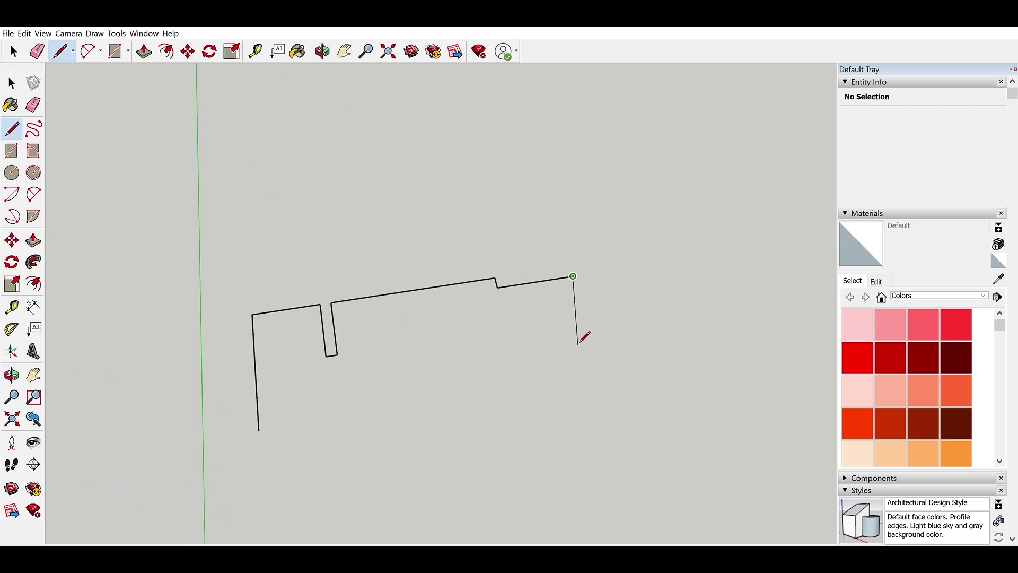
Draw the first room's right wall and a partial lower wall running back from its corner, and end the line there
{"action": "left_click", "coordinate": [602, 371]}
{"action": "middle_click_drag", "start_coordinate": [602, 371], "coordinate": [504, 362]}
{"action": "left_click", "coordinate": [494, 344]}
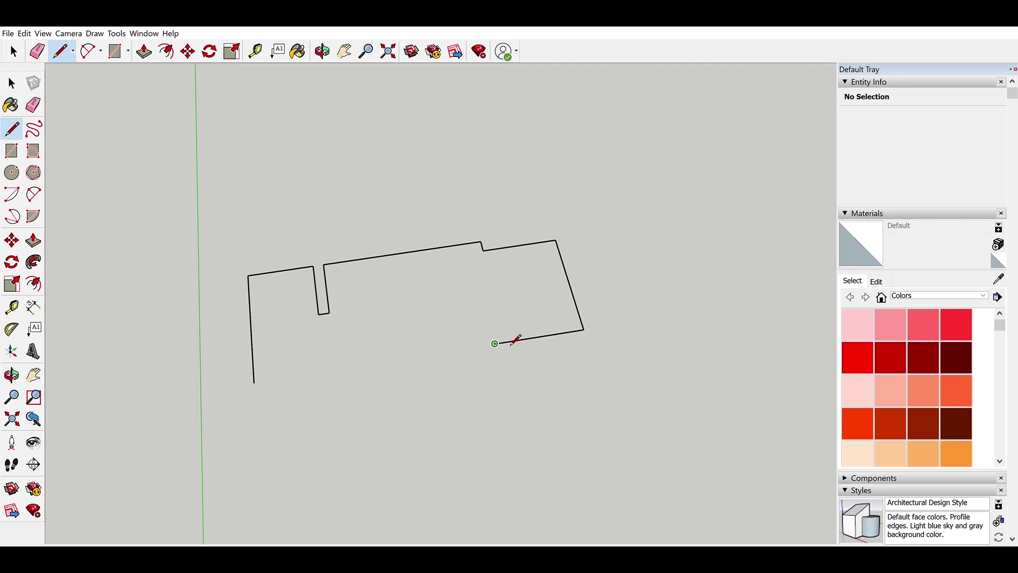
{"action": "key", "text": "Escape"}
Draw the lower-left wall from the left wall's open end along the red axis, aligned with the upper wall's notch
{"action": "scroll", "coordinate": [427, 280], "scroll_direction": "down", "scroll_amount": 2}
{"action": "left_click", "coordinate": [302, 352]}
{"action": "scroll", "coordinate": [361, 343], "scroll_direction": "up", "scroll_amount": 2}
{"action": "scroll", "coordinate": [358, 341], "scroll_direction": "up", "scroll_amount": 1}
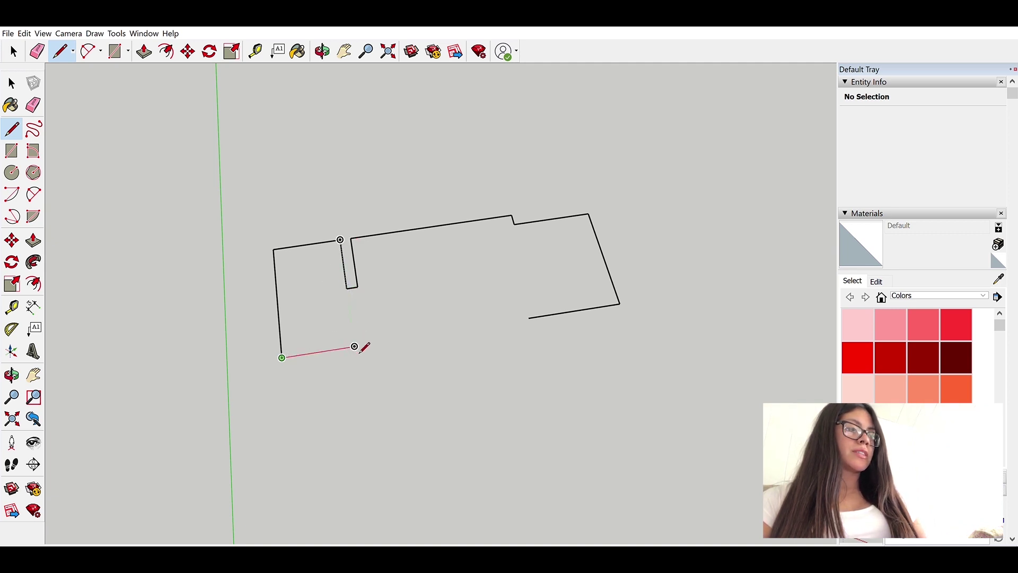
{"action": "left_click", "coordinate": [355, 346]}
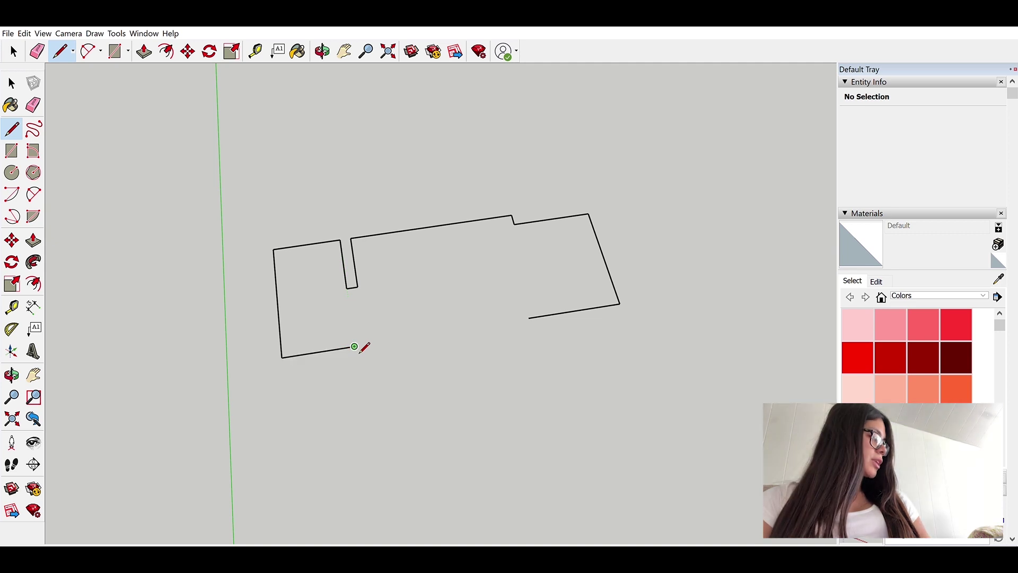
{"action": "scroll", "coordinate": [362, 348], "scroll_direction": "up", "scroll_amount": 1}
{"action": "key", "text": "space"}
{"action": "key", "text": "l"}
{"action": "key", "text": "space"}
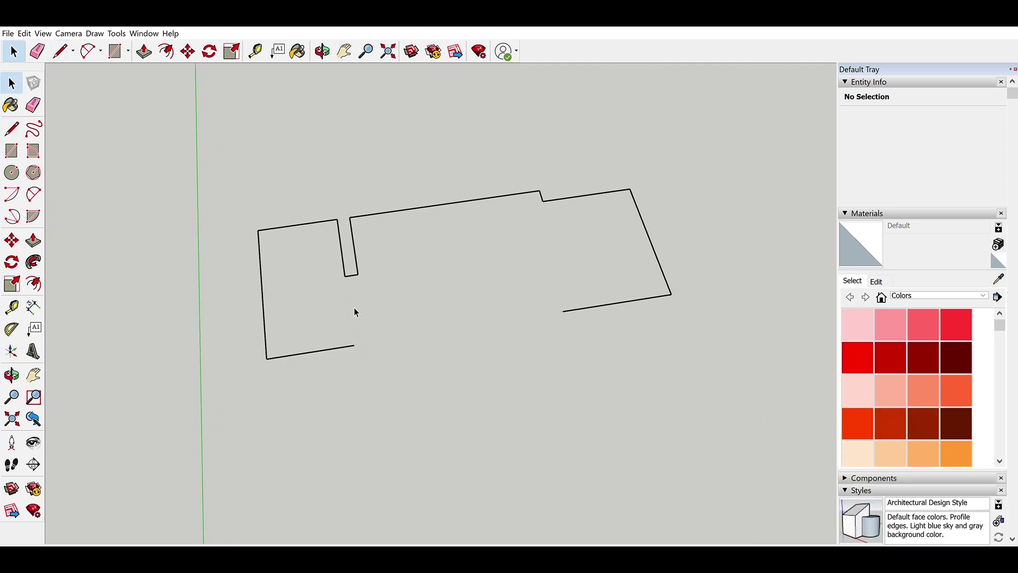
Place parallel guide lines off the notch's end edge and off the lower-left wall
{"action": "middle_click_drag", "start_coordinate": [354, 309], "coordinate": [313, 318]}
{"action": "scroll", "coordinate": [371, 239], "scroll_direction": "up", "scroll_amount": 4}
{"action": "key", "text": "t"}
{"action": "left_click", "coordinate": [457, 141]}
{"action": "left_click", "coordinate": [375, 248]}
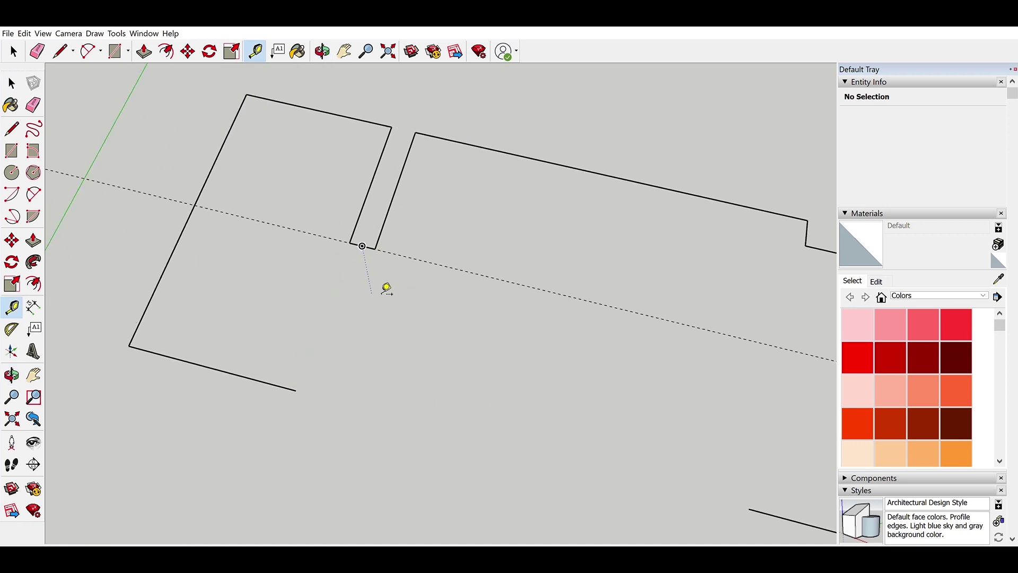
{"action": "key", "text": "Return"}
{"action": "key", "text": "Return"}
{"action": "middle_click_drag", "start_coordinate": [290, 377], "coordinate": [366, 400]}
{"action": "scroll", "coordinate": [366, 400], "scroll_direction": "up", "scroll_amount": 1}
{"action": "left_click", "coordinate": [376, 417]}
Draw the small protrusion in the lower-left wall using the guide lines
{"action": "key", "text": "l"}
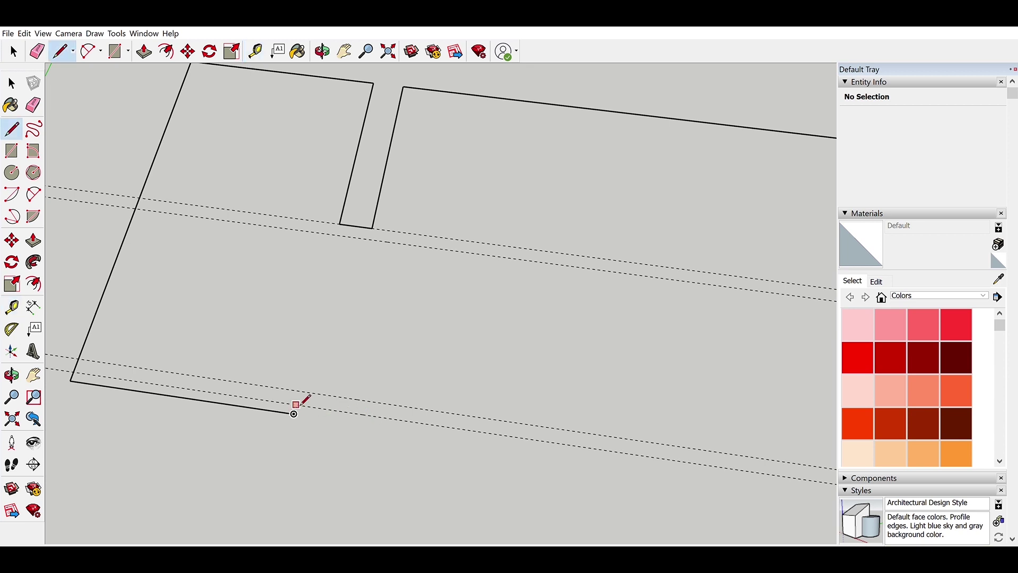
{"action": "left_click", "coordinate": [332, 409]}
{"action": "left_click", "coordinate": [329, 418]}
{"action": "key", "text": "Return"}
{"action": "scroll", "coordinate": [375, 397], "scroll_direction": "down", "scroll_amount": 4}
Draw a separate second room's lower wall, about 14' long, and its right wall along the green axis
{"action": "key", "text": "space"}
{"action": "left_click_drag", "start_coordinate": [220, 261], "coordinate": [125, 391]}
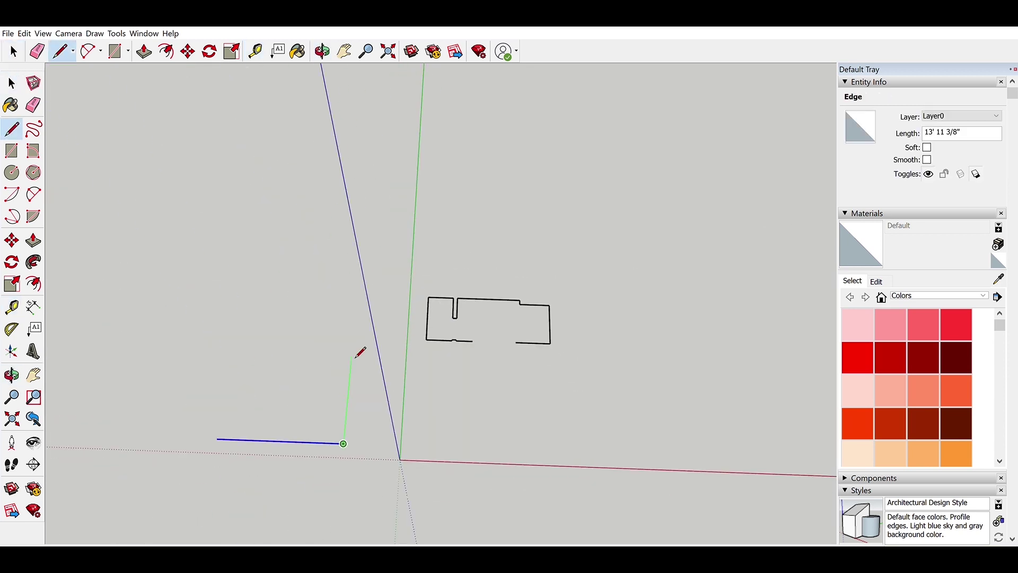
{"action": "left_click", "coordinate": [356, 294]}
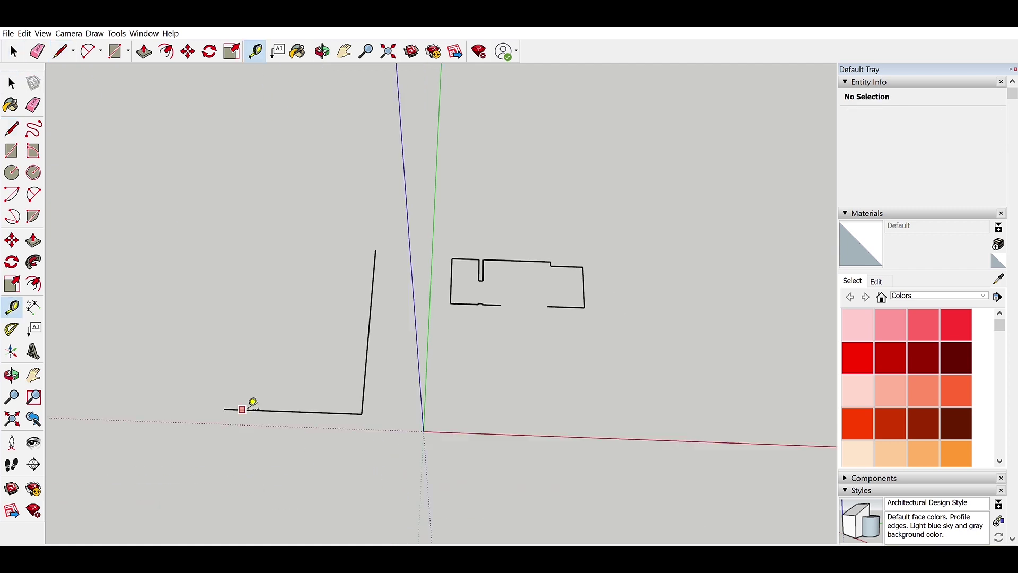
Place guide lines parallel to the second room's lower wall and right wall to locate its inner corner
{"action": "left_click", "coordinate": [260, 410]}
{"action": "key", "text": "Return"}
{"action": "key", "text": "space"}
{"action": "key", "text": "t"}
{"action": "left_click", "coordinate": [370, 316]}
{"action": "left_click", "coordinate": [319, 307]}
Draw the second room's upper and left walls from the guide intersection, and delete the guides
{"action": "key", "text": "l"}
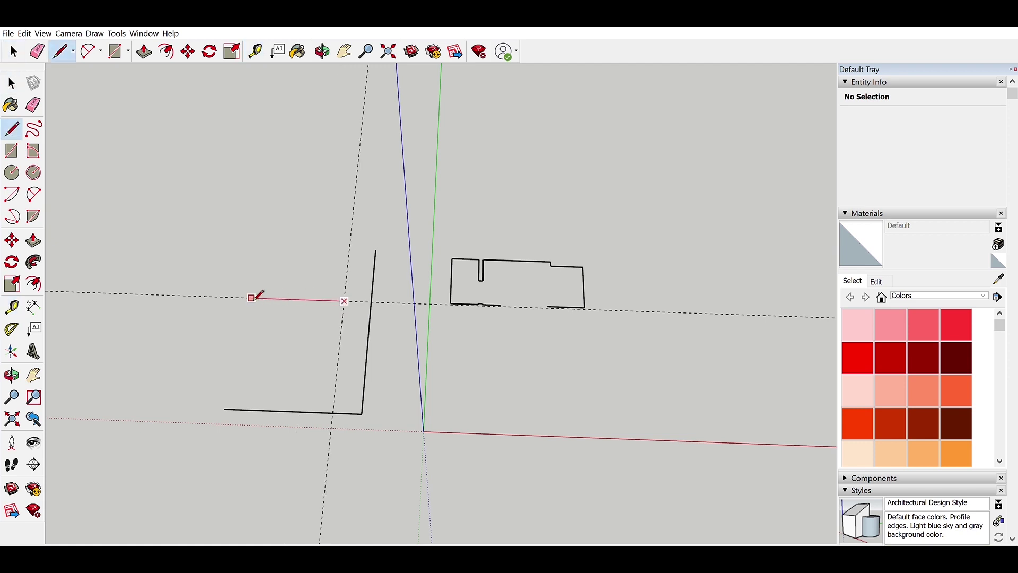
{"action": "left_click", "coordinate": [242, 298]}
{"action": "left_click", "coordinate": [224, 408]}
{"action": "key", "text": "space"}
{"action": "left_click_drag", "start_coordinate": [370, 243], "coordinate": [346, 306]}
{"action": "key", "text": "Delete"}
Draw the corridor's short left wall along the green axis from the open end of the second room's upper wall
{"action": "key", "text": "l"}
{"action": "left_click", "coordinate": [344, 302]}
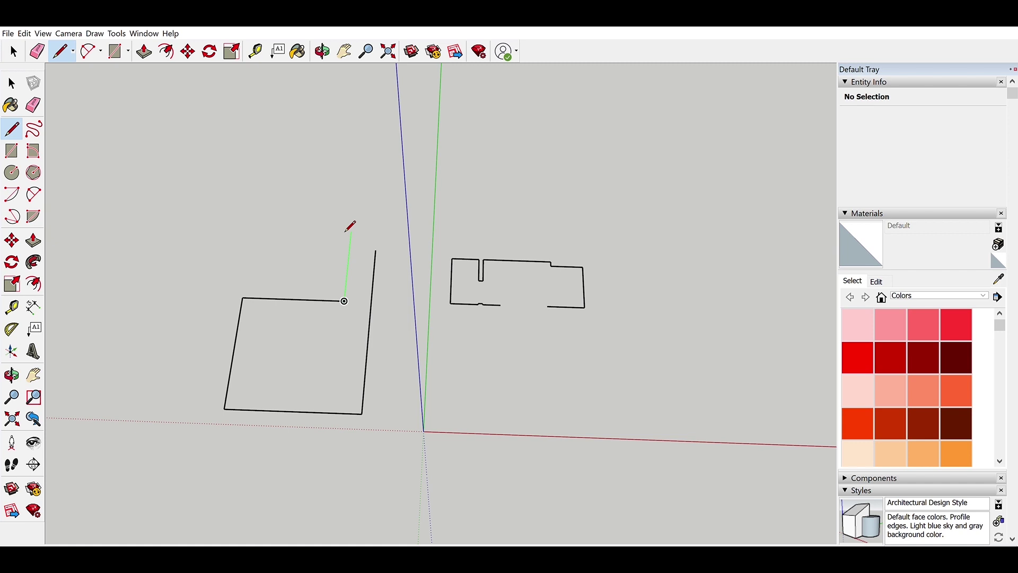
{"action": "left_click", "coordinate": [348, 256]}
{"action": "key", "text": "space"}
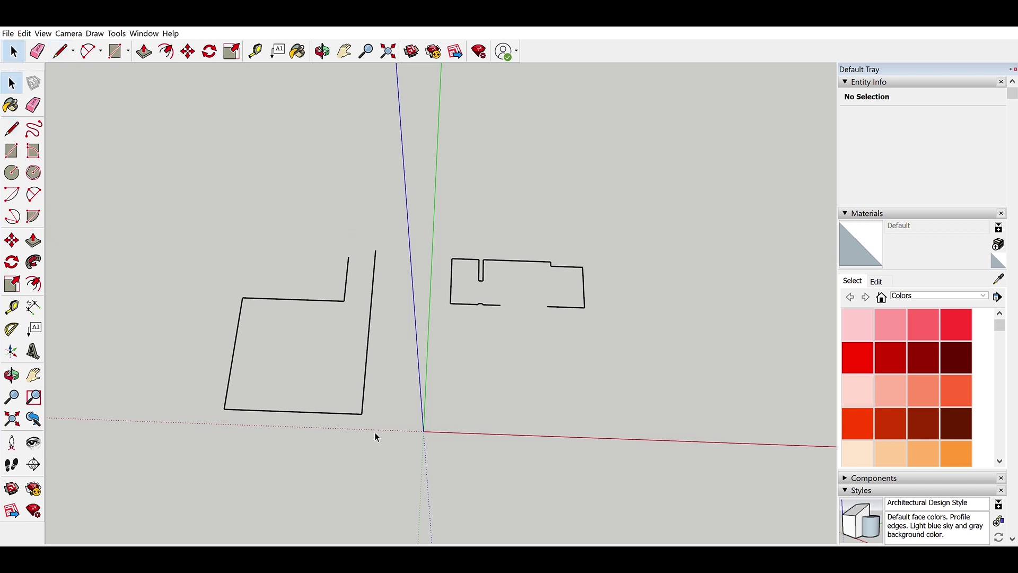
Move the second room's whole outline below the first so its corridor walls meet the opening in the lower wall
{"action": "triple_click", "coordinate": [362, 400]}
{"action": "key", "text": "m"}
{"action": "left_click", "coordinate": [317, 361]}
{"action": "left_click", "coordinate": [510, 446]}
{"action": "scroll", "coordinate": [522, 371], "scroll_direction": "up", "scroll_amount": 4}
{"action": "left_click", "coordinate": [530, 286]}
{"action": "key", "text": "space"}
{"action": "scroll", "coordinate": [479, 268], "scroll_direction": "down", "scroll_amount": 4}
{"action": "scroll", "coordinate": [488, 267], "scroll_direction": "up", "scroll_amount": 3}
Place a guide parallel to the first room's left wall through the lower-left wall's open end
{"action": "left_click", "coordinate": [488, 273]}
{"action": "left_click", "coordinate": [11, 261]}
{"action": "key", "text": "t"}
{"action": "left_click", "coordinate": [358, 219]}
{"action": "left_click", "coordinate": [457, 248]}
{"action": "key", "text": "space"}
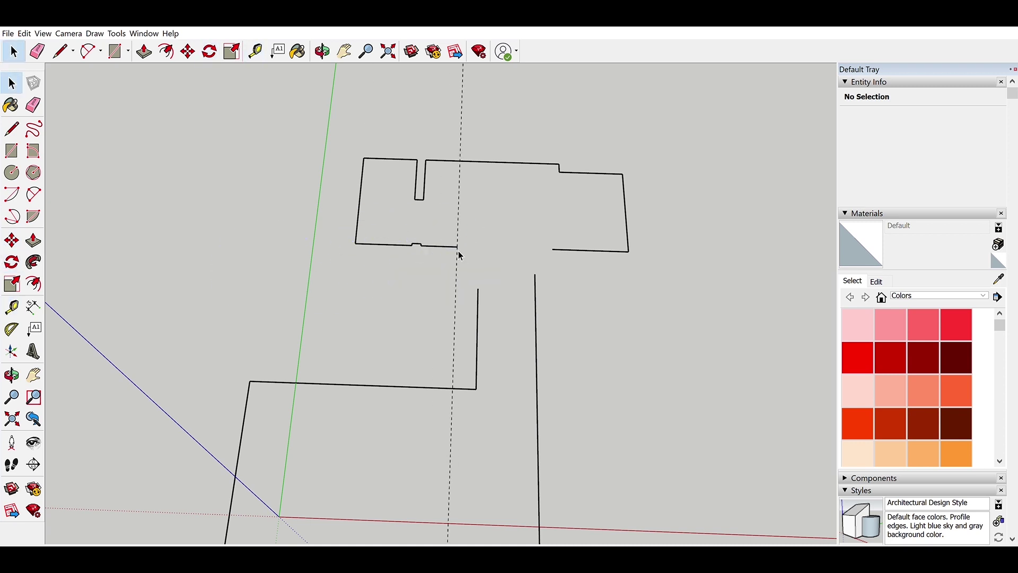
Rotate that guide diagonally about the lower-left wall's open end and draw a short angled wall along it
{"action": "left_click", "coordinate": [459, 255]}
{"action": "left_click", "coordinate": [11, 262]}
{"action": "left_click", "coordinate": [457, 247]}
{"action": "left_click", "coordinate": [455, 298]}
{"action": "left_click", "coordinate": [492, 286]}
{"action": "key", "text": "space"}
{"action": "key", "text": "l"}
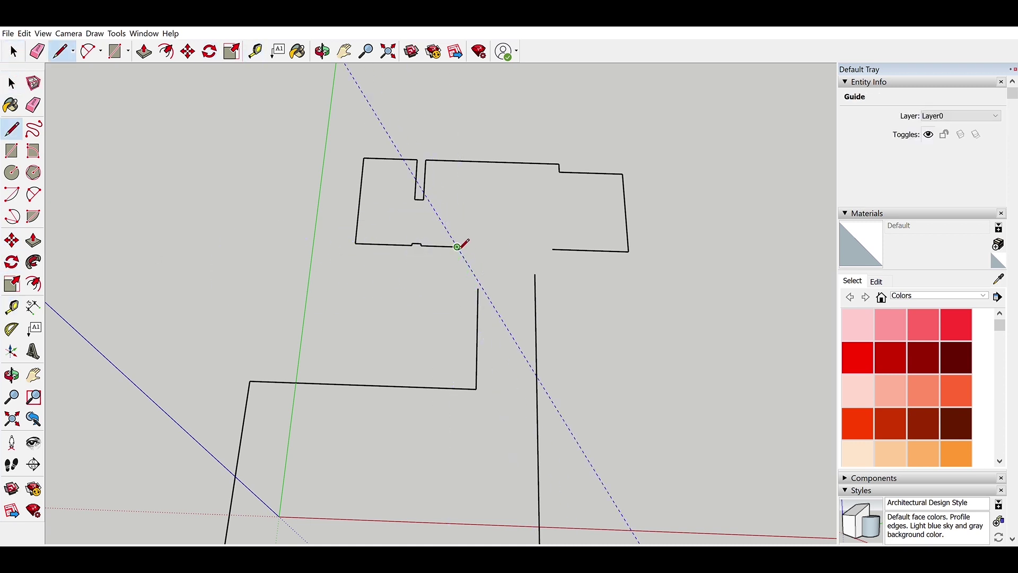
{"action": "key", "text": "space"}
Place a guide parallel to the first room's right wall through the lower-right wall's open end
{"action": "key", "text": "t"}
{"action": "left_click", "coordinate": [626, 223]}
{"action": "left_click", "coordinate": [553, 250]}
{"action": "key", "text": "space"}
Rotate the right guide diagonally about the lower-right wall's open end and draw a short angled wall along it
{"action": "left_click", "coordinate": [548, 129]}
{"action": "left_click", "coordinate": [12, 261]}
{"action": "left_click", "coordinate": [552, 250]}
{"action": "left_click", "coordinate": [554, 303]}
{"action": "left_click", "coordinate": [529, 292]}
{"action": "key", "text": "space"}
{"action": "key", "text": "l"}
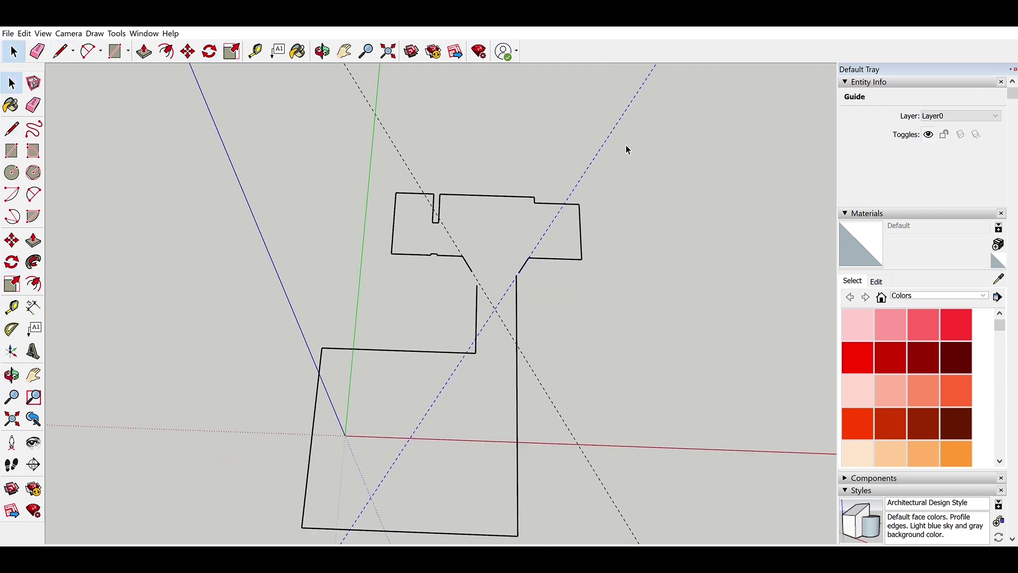
Offset the closed floor outline outward by 6 inches to form the wall thickness
{"action": "left_click_drag", "start_coordinate": [670, 150], "coordinate": [374, 113]}
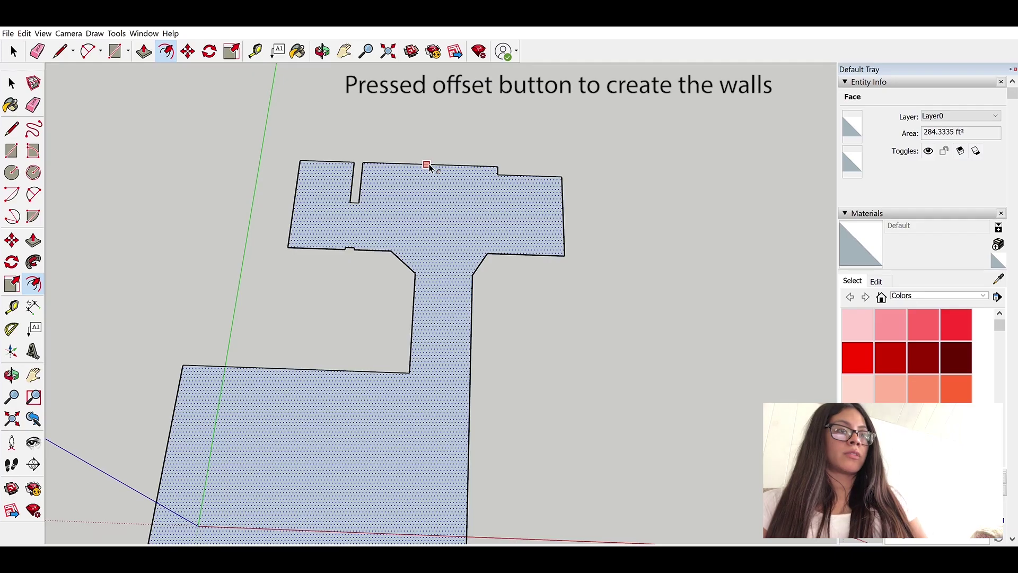
{"action": "left_click", "coordinate": [427, 165]}
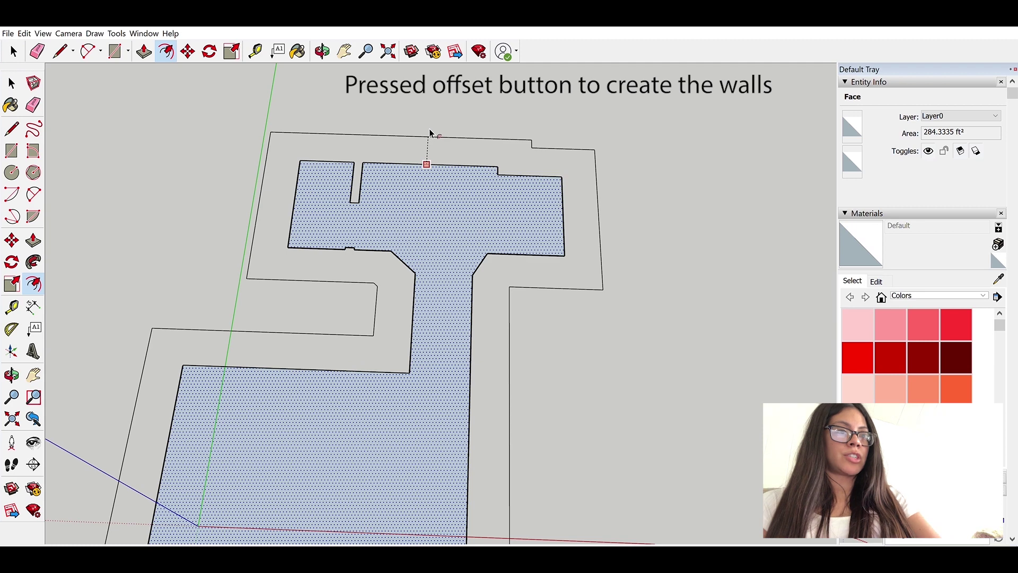
{"action": "type", "text": "6"}
{"action": "key", "text": "Return"}
{"action": "key", "text": "space"}
Copy the inner floor face with its edges along the red axis, placing it beside the original plan
{"action": "scroll", "coordinate": [394, 194], "scroll_direction": "down", "scroll_amount": 3}
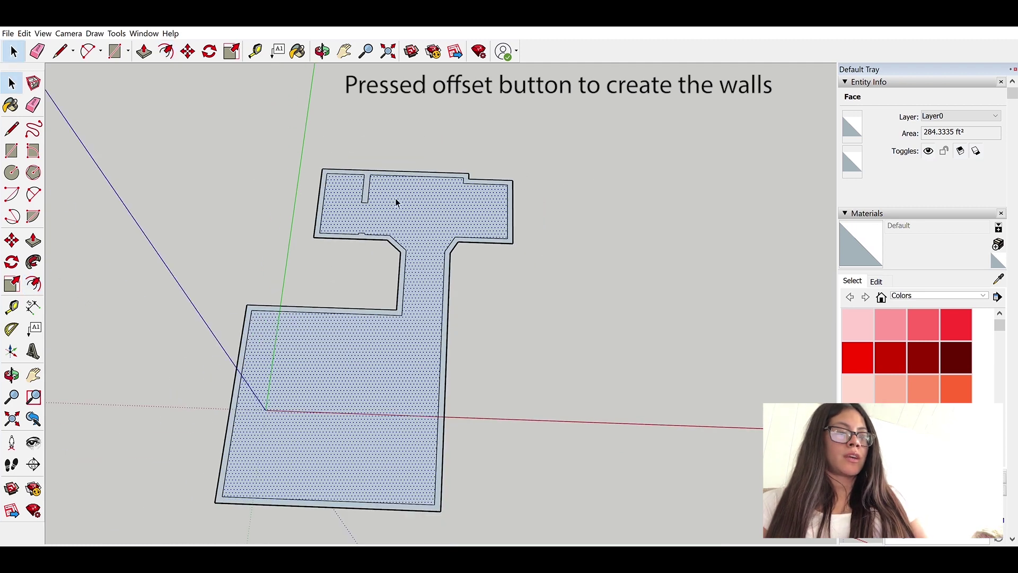
{"action": "double_click", "coordinate": [395, 199]}
{"action": "key", "text": "m"}
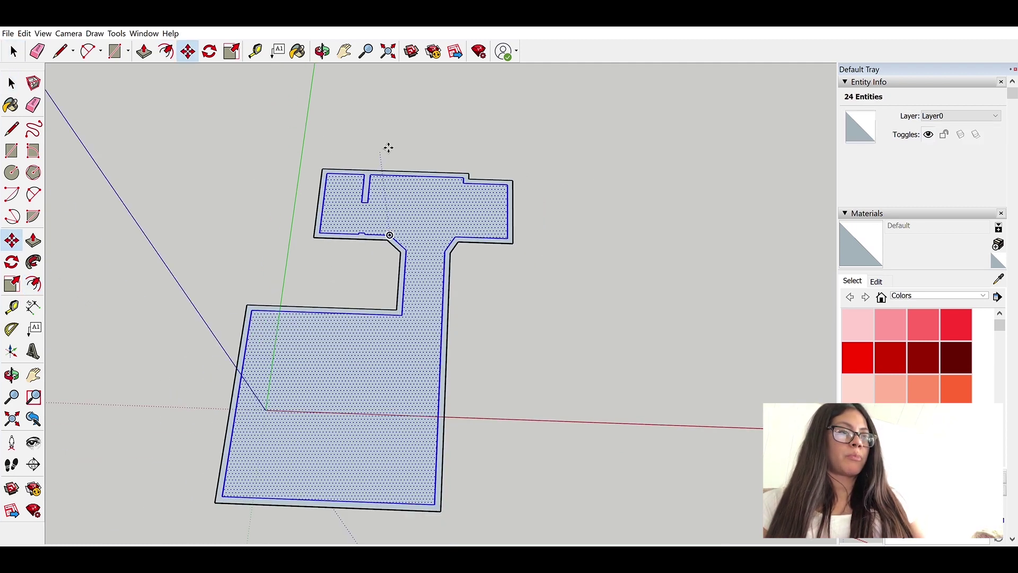
{"action": "left_click", "coordinate": [399, 136]}
{"action": "key", "text": "ctrl"}
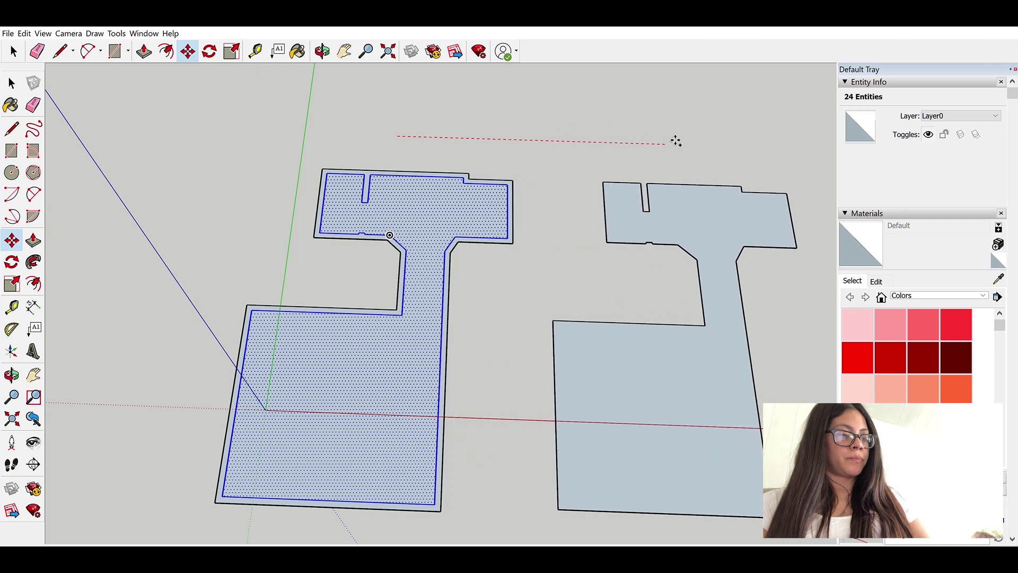
{"action": "left_click", "coordinate": [675, 140]}
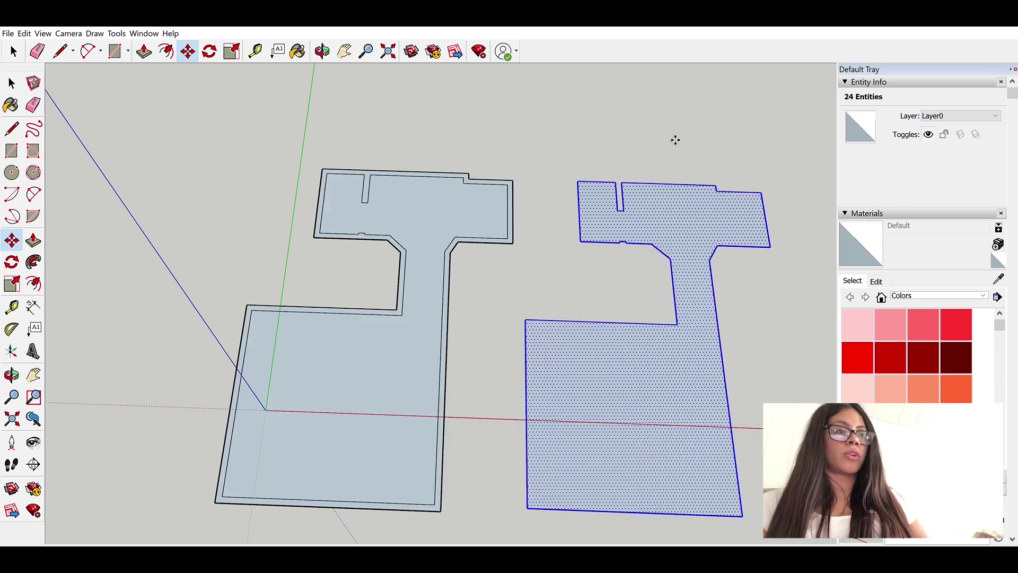
{"action": "key", "text": "space"}
Delete the original inner floor face and extrude the wall outline up 7'
{"action": "left_click", "coordinate": [417, 221]}
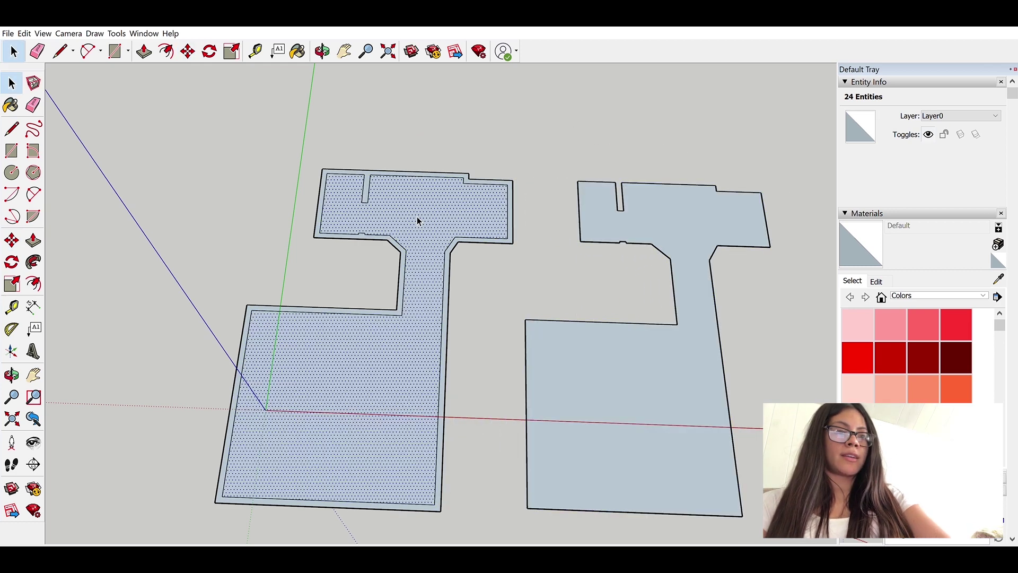
{"action": "key", "text": "Delete"}
{"action": "key", "text": "p"}
{"action": "middle_click_drag", "start_coordinate": [444, 291], "coordinate": [412, 257]}
{"action": "scroll", "coordinate": [407, 276], "scroll_direction": "up", "scroll_amount": 3}
{"action": "left_click_drag", "start_coordinate": [406, 276], "coordinate": [396, 203]}
{"action": "type", "text": "7'"}
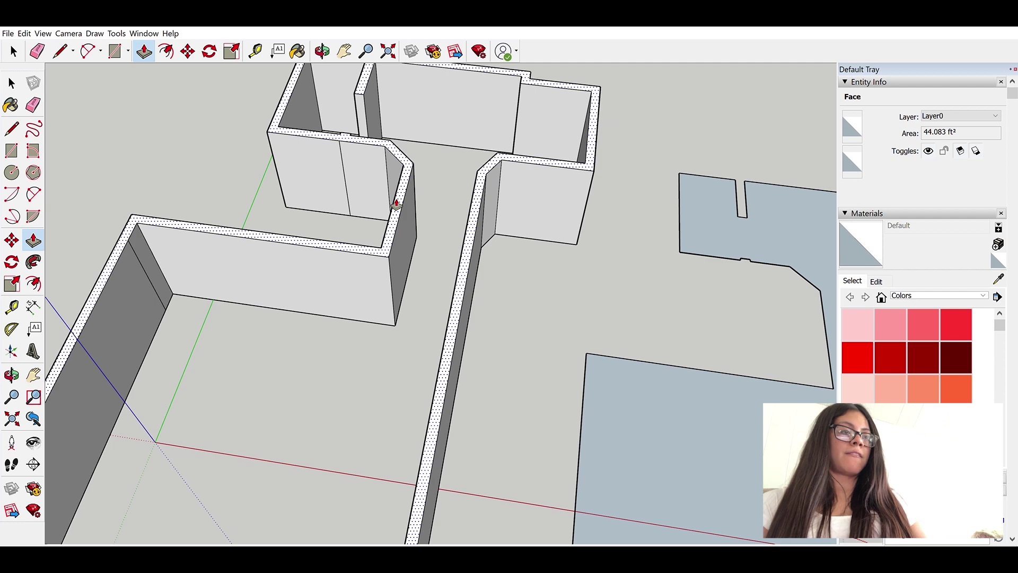
{"action": "key", "text": "Return"}
{"action": "scroll", "coordinate": [397, 269], "scroll_direction": "down", "scroll_amount": 4}
{"action": "scroll", "coordinate": [413, 175], "scroll_direction": "up", "scroll_amount": 2}
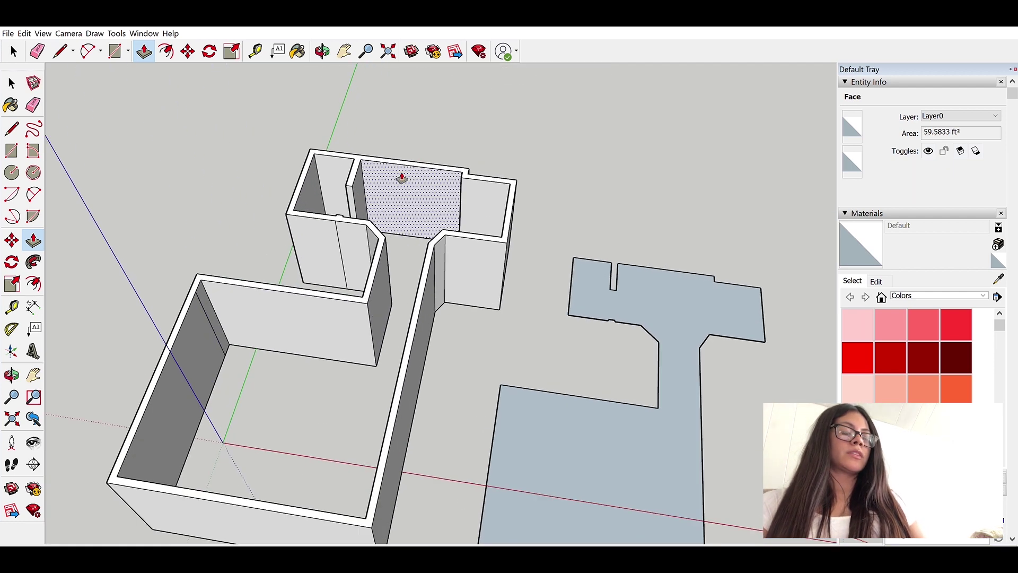
Select all the connected wall geometry and make it a group
{"action": "key", "text": "space"}
{"action": "scroll", "coordinate": [389, 190], "scroll_direction": "up", "scroll_amount": 2}
{"action": "scroll", "coordinate": [382, 204], "scroll_direction": "down", "scroll_amount": 1}
{"action": "left_click", "coordinate": [314, 259]}
{"action": "triple_click", "coordinate": [315, 262]}
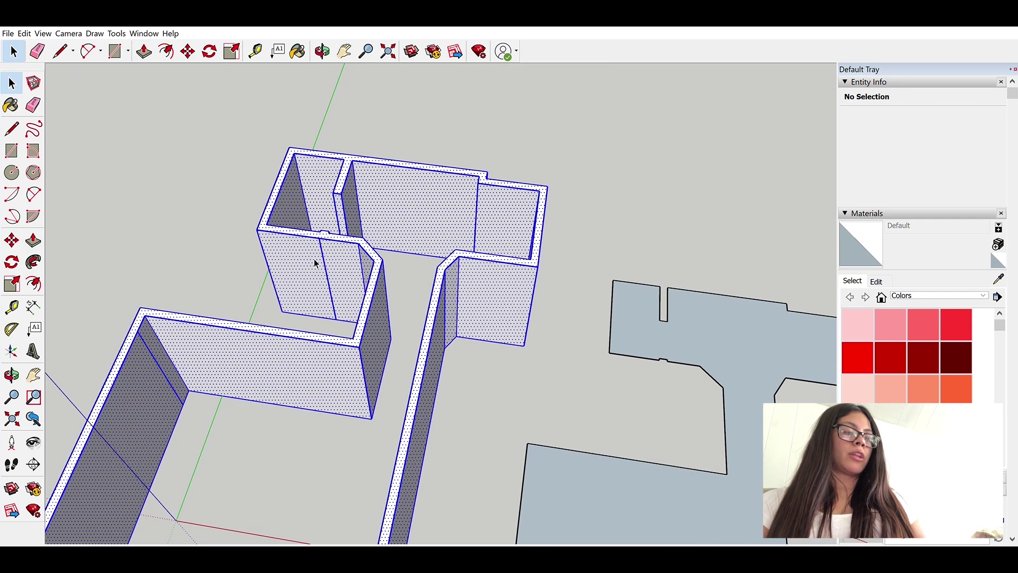
{"action": "scroll", "coordinate": [371, 224], "scroll_direction": "down", "scroll_amount": 3}
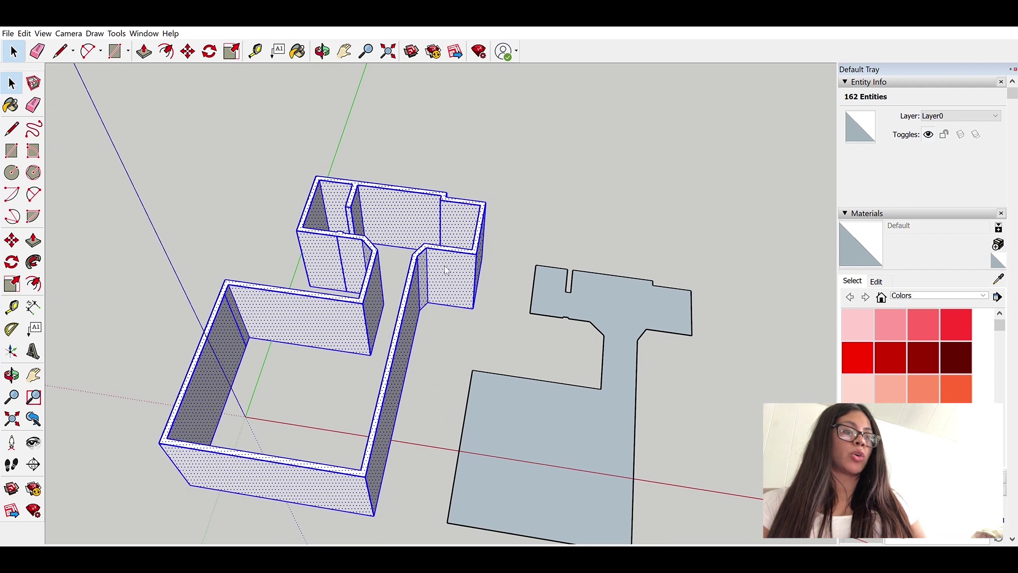
{"action": "left_click", "coordinate": [447, 304]}
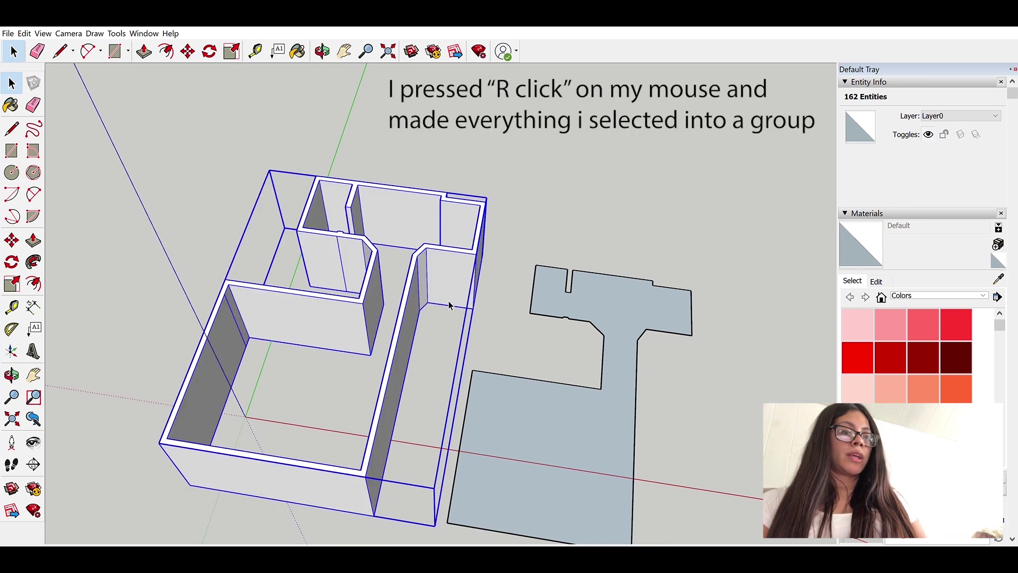
Move the separate floor face with its edges back inside the wall group so it fits the room outline
{"action": "double_click", "coordinate": [614, 311]}
{"action": "key", "text": "m"}
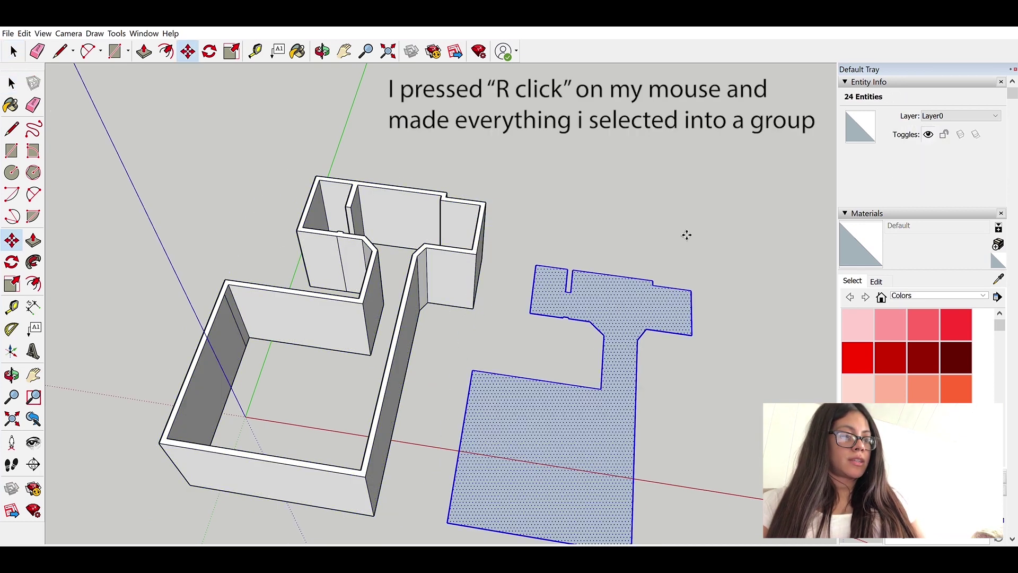
{"action": "left_click", "coordinate": [684, 234]}
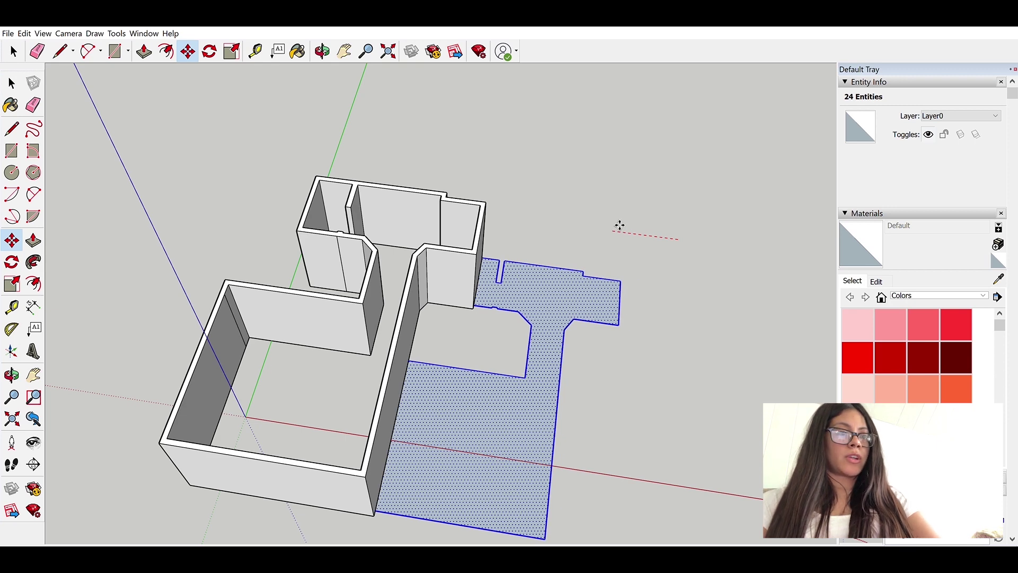
{"action": "left_click", "coordinate": [466, 284]}
{"action": "key", "text": "space"}
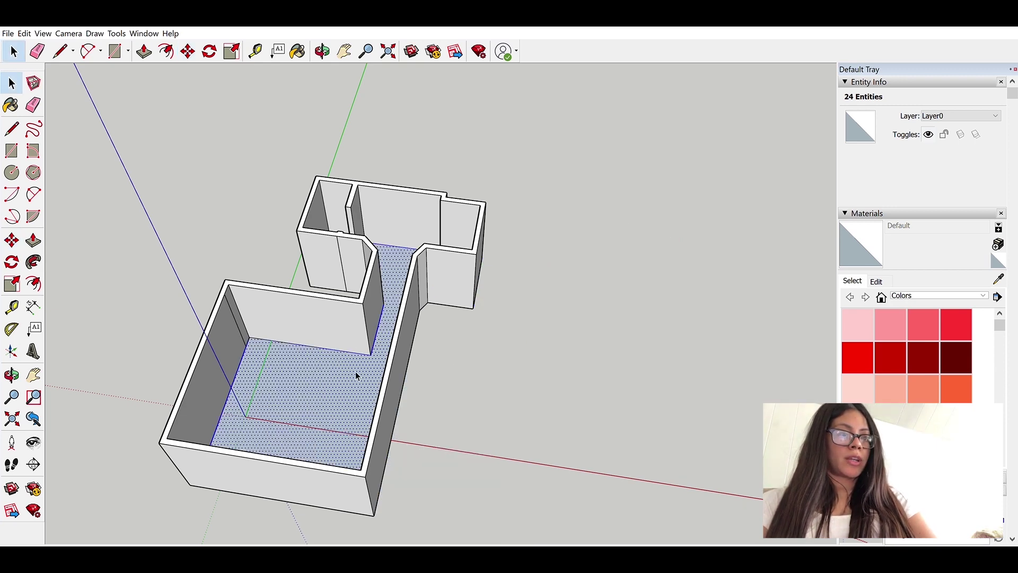
Extrude the floor face with Push/Pull to give the floor thickness
{"action": "key", "text": "p"}
{"action": "left_click", "coordinate": [347, 367]}
{"action": "middle_click_drag", "start_coordinate": [409, 409], "coordinate": [451, 439]}
{"action": "key", "text": "Escape"}
{"action": "key", "text": "space"}
Select all the connected floor geometry and make it a group of its own
{"action": "double_click", "coordinate": [312, 387]}
{"action": "triple_click", "coordinate": [311, 383]}
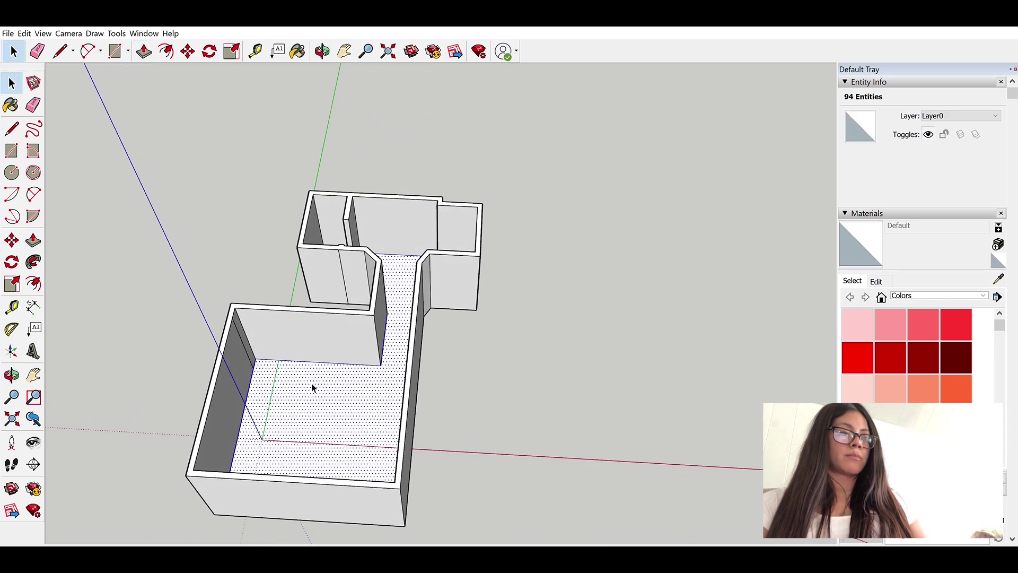
{"action": "middle_click_drag", "start_coordinate": [299, 455], "coordinate": [362, 393]}
{"action": "key", "text": "g"}
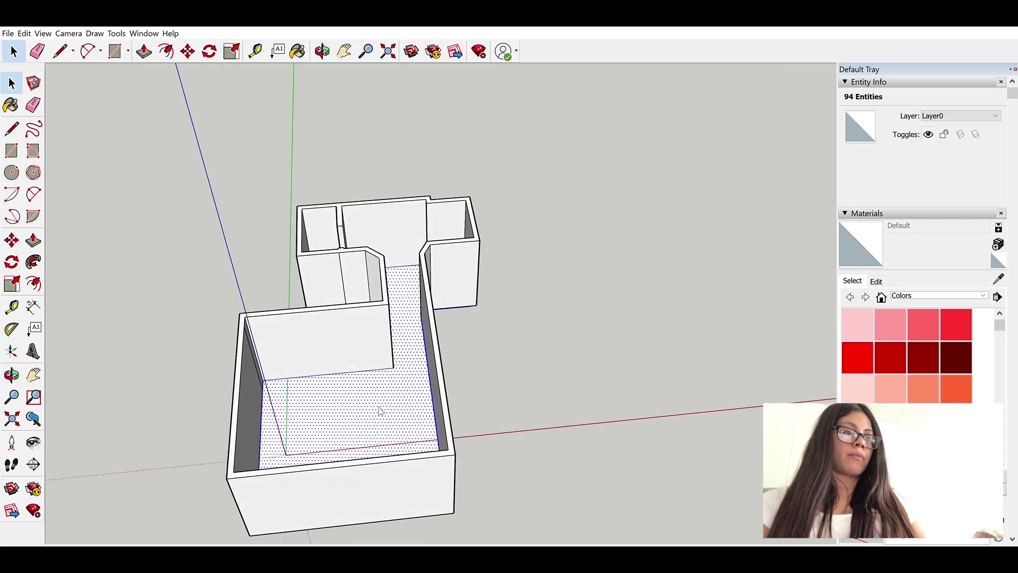
{"action": "key", "text": "g"}
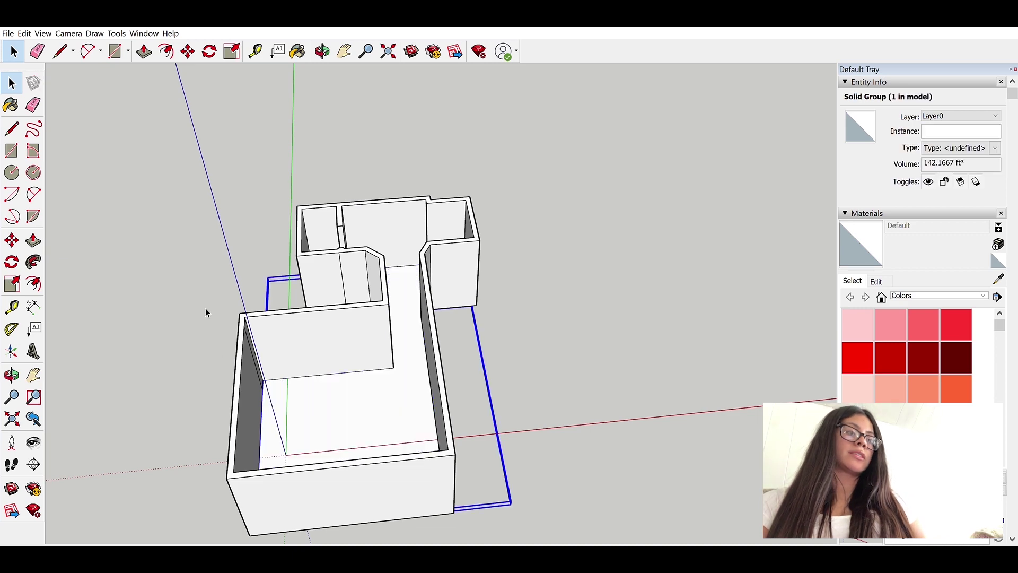
{"action": "left_click", "coordinate": [205, 313]}
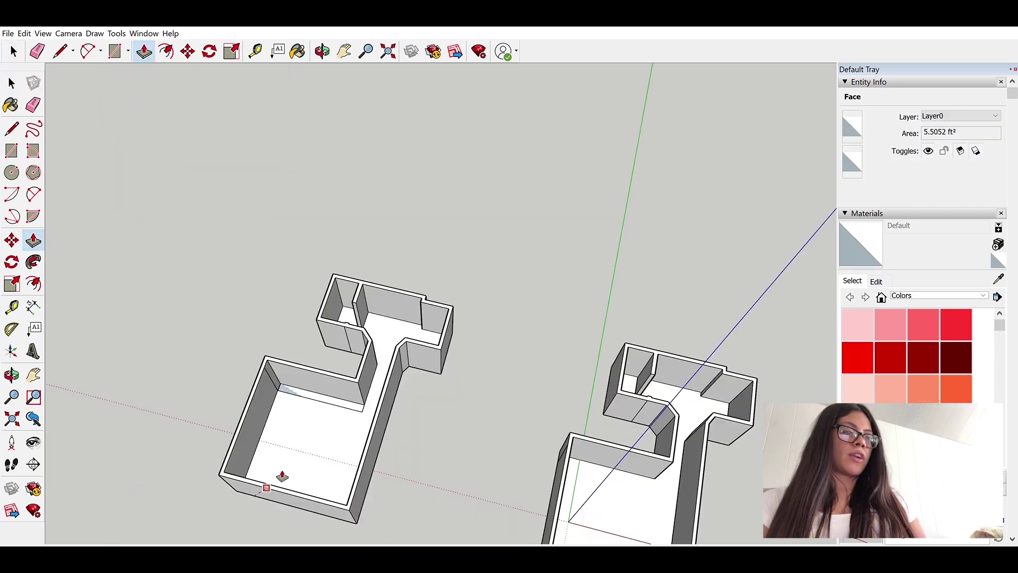
Select the floor face of the exploded room copy, and extend the selection to all of its connected geometry
{"action": "scroll", "coordinate": [329, 422], "scroll_direction": "up", "scroll_amount": 5}
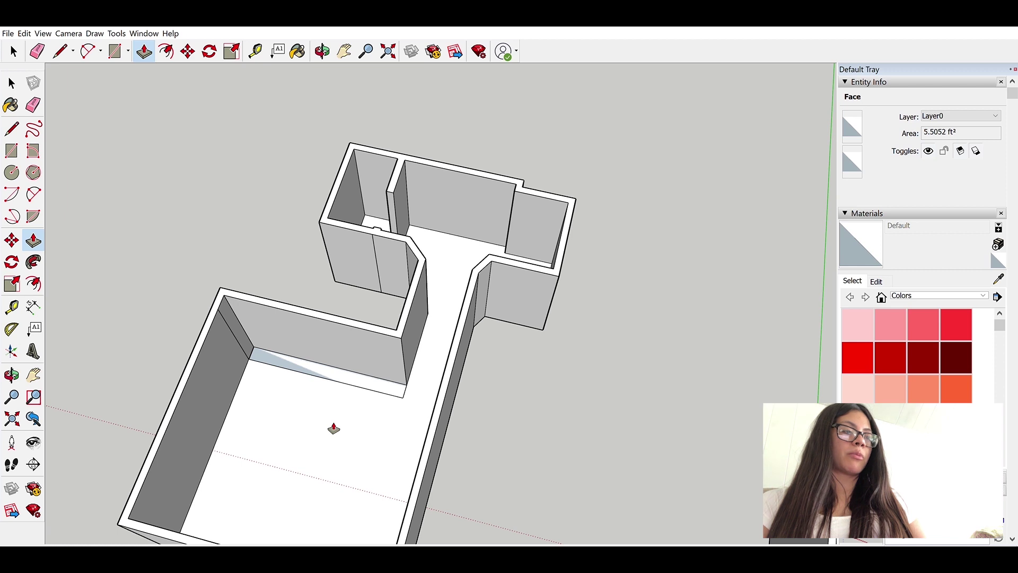
{"action": "key", "text": "space"}
{"action": "left_click", "coordinate": [312, 382]}
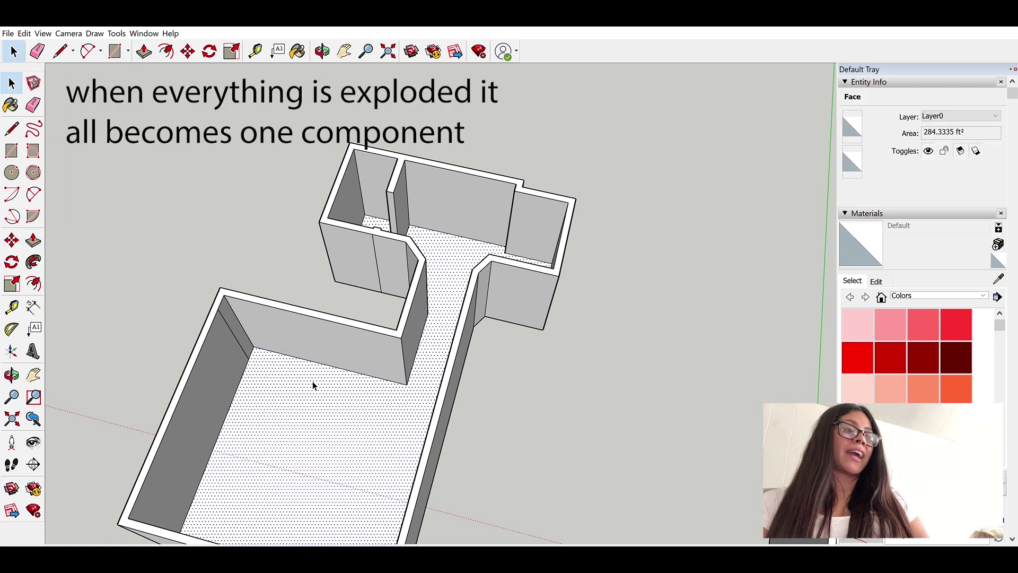
{"action": "triple_click", "coordinate": [359, 342]}
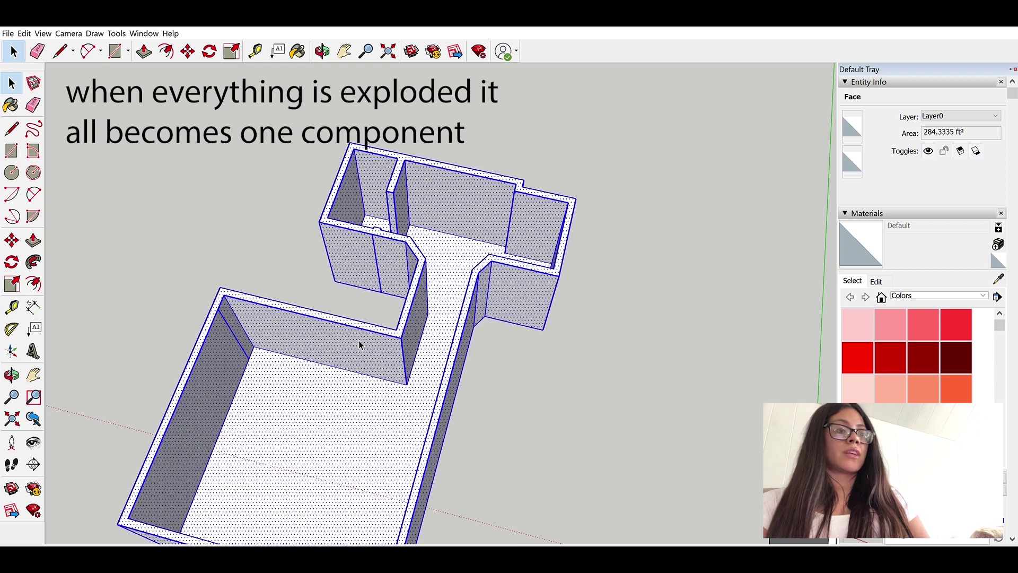
{"action": "scroll", "coordinate": [358, 342], "scroll_direction": "down", "scroll_amount": 2}
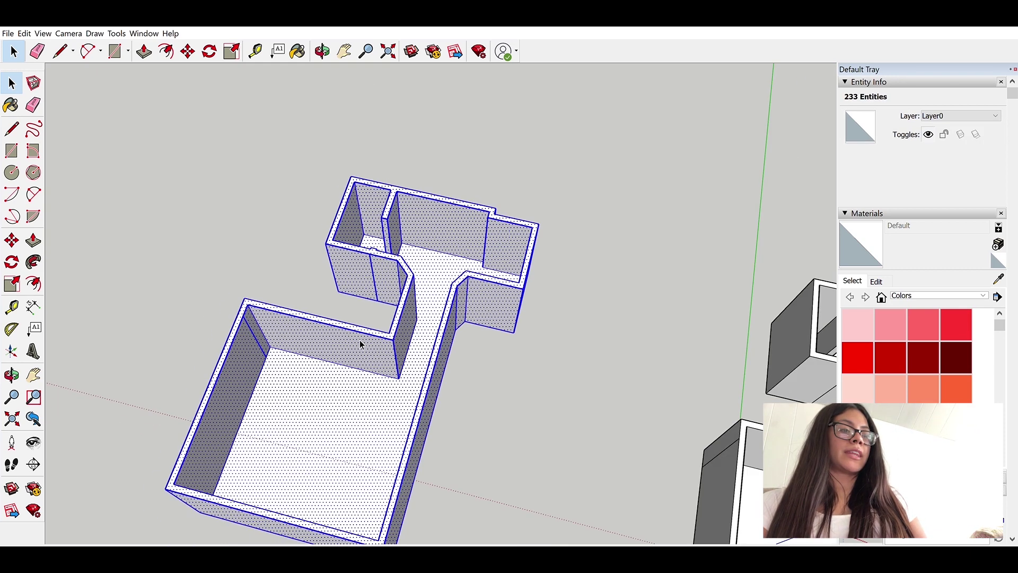
{"action": "scroll", "coordinate": [296, 313], "scroll_direction": "down", "scroll_amount": 3}
{"action": "scroll", "coordinate": [291, 341], "scroll_direction": "down", "scroll_amount": 2}
{"action": "mouse_move", "coordinate": [284, 329]}
{"action": "middle_mouse_down"}
{"action": "mouse_move", "coordinate": [314, 359]}
{"action": "mouse_move", "coordinate": [278, 325]}
{"action": "mouse_move", "coordinate": [289, 339]}
{"action": "mouse_move", "coordinate": [328, 295]}
{"action": "mouse_move", "coordinate": [293, 332]}
{"action": "mouse_move", "coordinate": [224, 347]}
{"action": "mouse_move", "coordinate": [246, 350]}
{"action": "middle_mouse_up"}
{"action": "scroll", "coordinate": [245, 350], "scroll_direction": "down", "scroll_amount": 3}
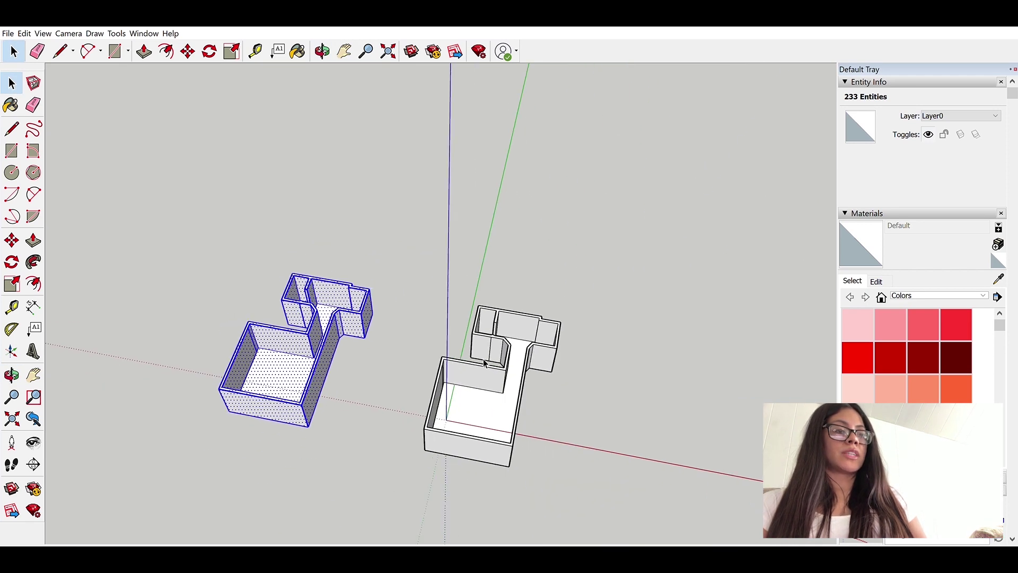
Delete the wall group of the original room and undo the deletion
{"action": "scroll", "coordinate": [489, 367], "scroll_direction": "up", "scroll_amount": 5}
{"action": "left_click", "coordinate": [489, 366]}
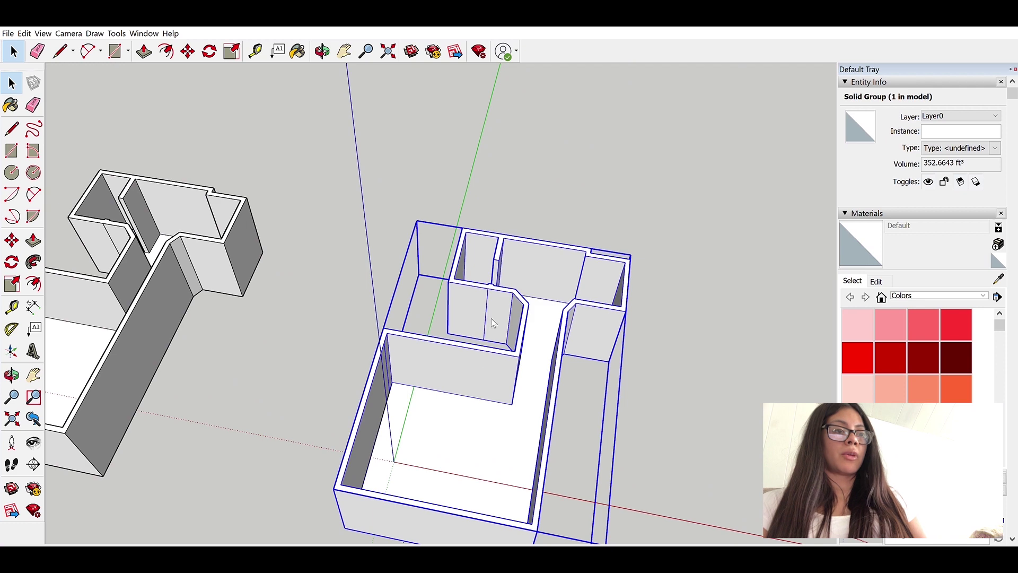
{"action": "key", "text": "Delete"}
{"action": "key", "text": "ctrl+z"}
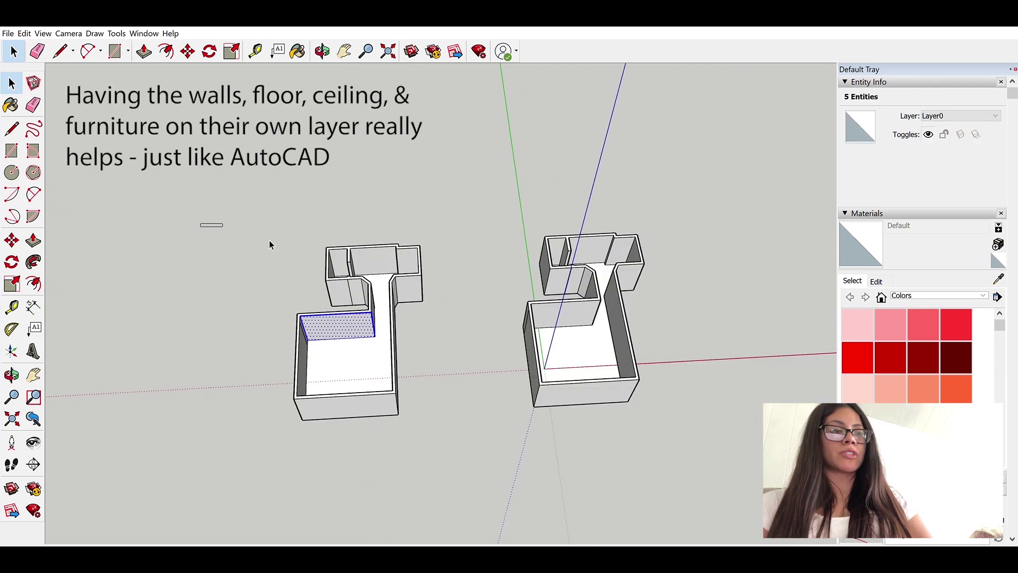
Delete the whole exploded copy of the room
{"action": "left_click_drag", "start_coordinate": [200, 223], "coordinate": [424, 460]}
{"action": "key", "text": "Delete"}
{"action": "scroll", "coordinate": [728, 328], "scroll_direction": "up", "scroll_amount": 4}
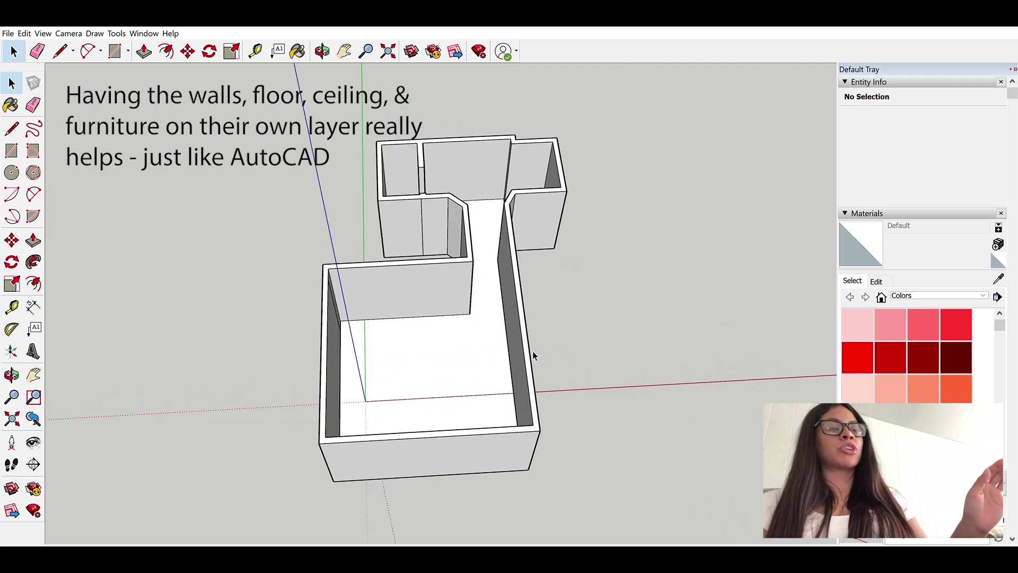
Inside the wall group, draw a rectangle bridging the doorway gap atop the partition wall and delete the face in the opening below
{"action": "middle_click_drag", "start_coordinate": [532, 351], "coordinate": [340, 291]}
{"action": "scroll", "coordinate": [548, 211], "scroll_direction": "up", "scroll_amount": 5}
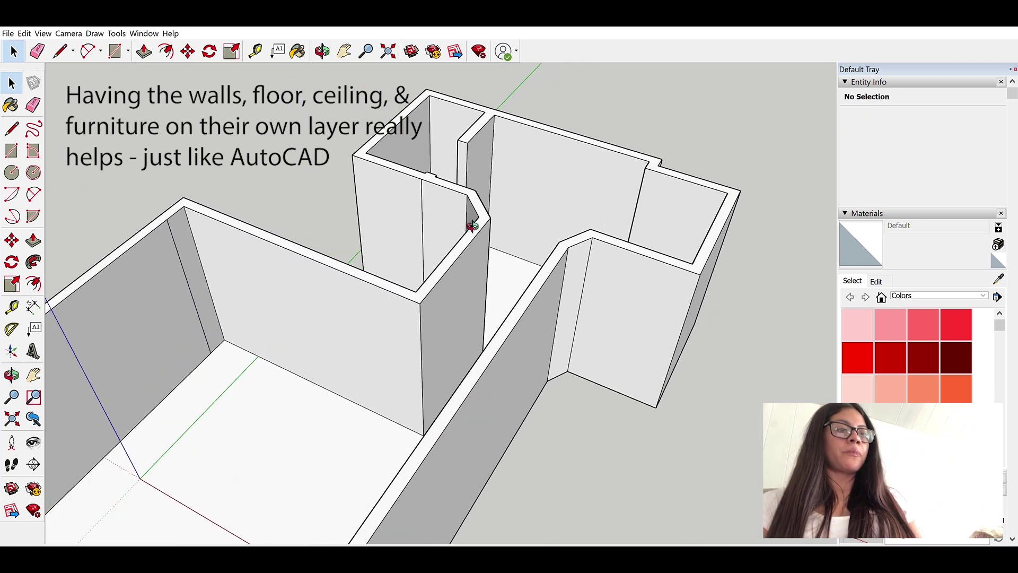
{"action": "middle_click_drag", "start_coordinate": [469, 228], "coordinate": [371, 286]}
{"action": "scroll", "coordinate": [434, 249], "scroll_direction": "up", "scroll_amount": 4}
{"action": "left_click", "coordinate": [452, 237]}
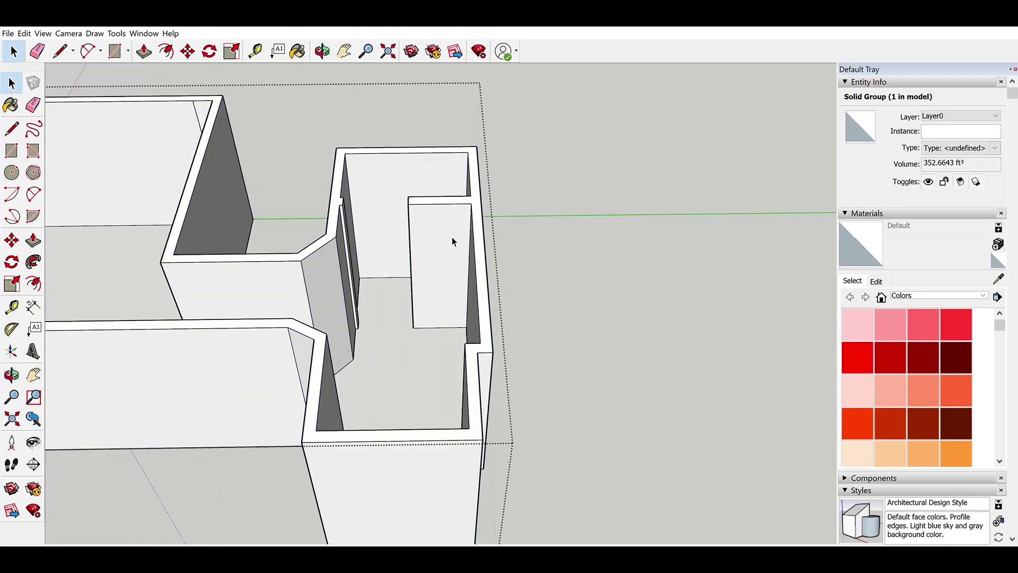
{"action": "scroll", "coordinate": [393, 200], "scroll_direction": "up", "scroll_amount": 3}
{"action": "key", "text": "r"}
{"action": "left_click", "coordinate": [290, 196]}
{"action": "left_click", "coordinate": [425, 209]}
{"action": "key", "text": "space"}
{"action": "left_click", "coordinate": [403, 251]}
{"action": "key", "text": "Delete"}
Place a Tape Measure guide above the partition wall's bottom edge to mark the door opening's height
{"action": "left_click", "coordinate": [447, 428]}
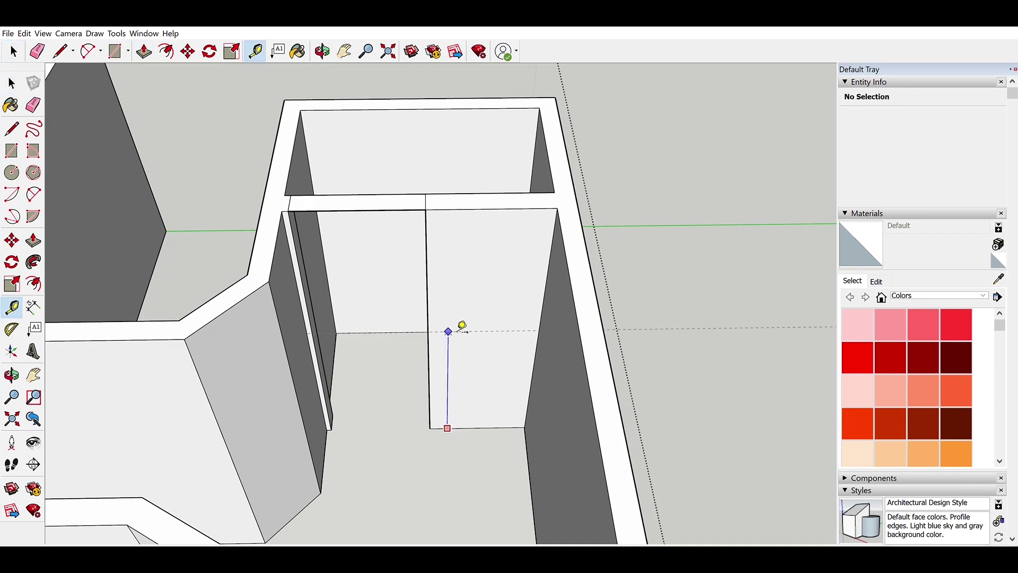
{"action": "left_click", "coordinate": [405, 205]}
{"action": "key", "text": "space"}
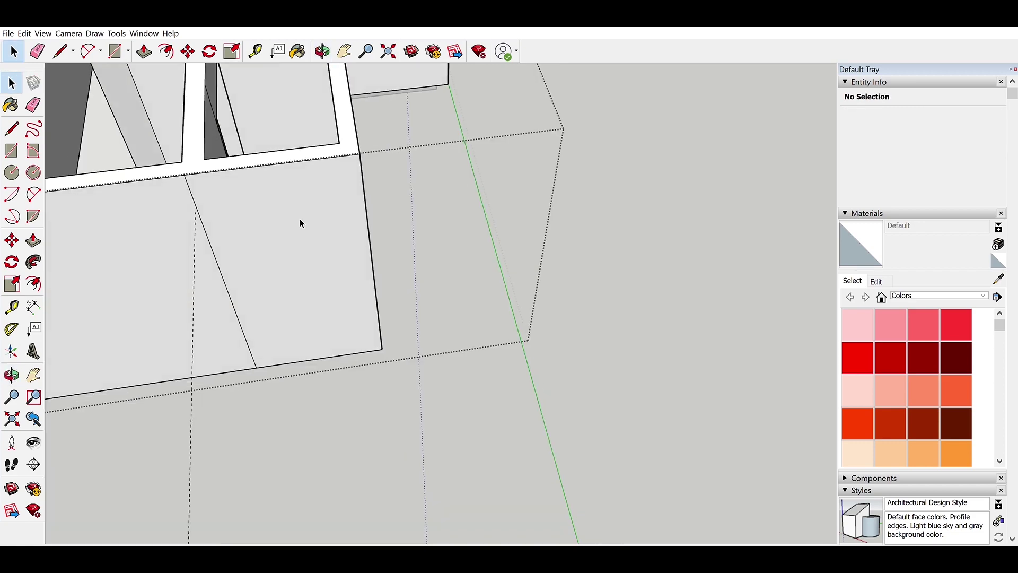
Examine the partition wall and its door opening from several sides, and leave the wall group
{"action": "middle_click_drag", "start_coordinate": [300, 219], "coordinate": [414, 282]}
{"action": "scroll", "coordinate": [414, 282], "scroll_direction": "up", "scroll_amount": 2}
{"action": "middle_click_drag", "start_coordinate": [371, 229], "coordinate": [552, 166]}
{"action": "scroll", "coordinate": [552, 166], "scroll_direction": "down", "scroll_amount": 6}
{"action": "scroll", "coordinate": [509, 207], "scroll_direction": "up", "scroll_amount": 3}
{"action": "middle_click_drag", "start_coordinate": [446, 244], "coordinate": [488, 253]}
{"action": "scroll", "coordinate": [386, 255], "scroll_direction": "down", "scroll_amount": 2}
{"action": "middle_click_drag", "start_coordinate": [386, 249], "coordinate": [326, 367]}
{"action": "scroll", "coordinate": [360, 302], "scroll_direction": "up", "scroll_amount": 3}
{"action": "left_click", "coordinate": [533, 274]}
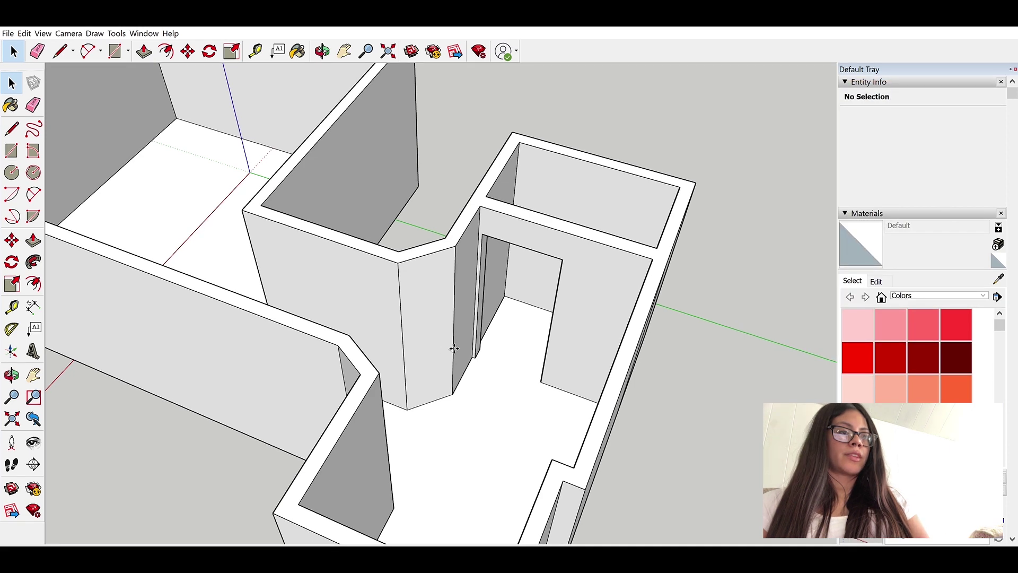
Paste the door component onto the floor in front of the partition's door opening
{"action": "key", "text": "ctrl+v"}
{"action": "scroll", "coordinate": [501, 351], "scroll_direction": "up", "scroll_amount": 1}
{"action": "left_click", "coordinate": [486, 326]}
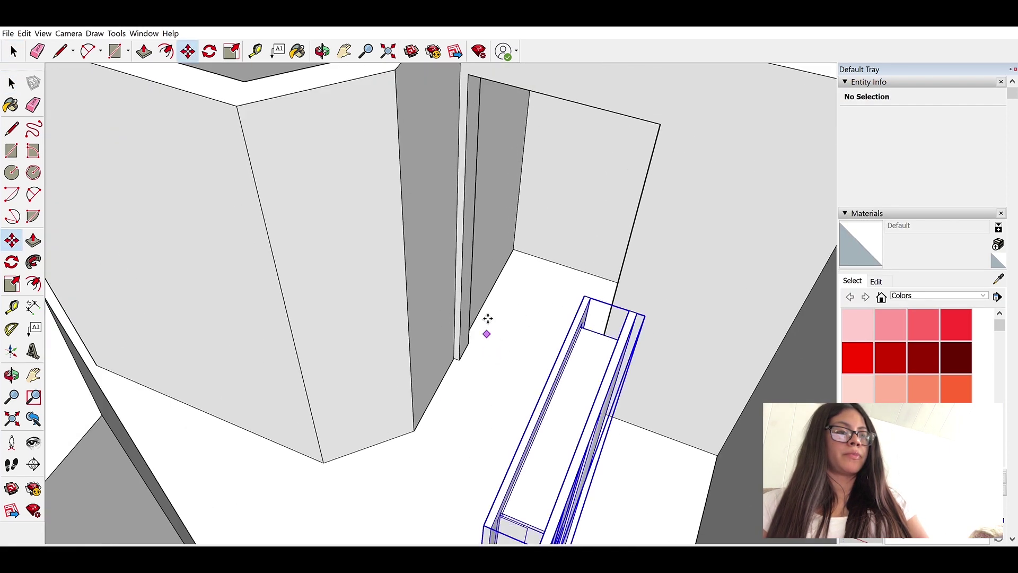
Rotate the door component on the floor plane until it is parallel to the partition wall
{"action": "scroll", "coordinate": [480, 312], "scroll_direction": "down", "scroll_amount": 5}
{"action": "middle_click_drag", "start_coordinate": [473, 305], "coordinate": [559, 529]}
{"action": "key", "text": "m"}
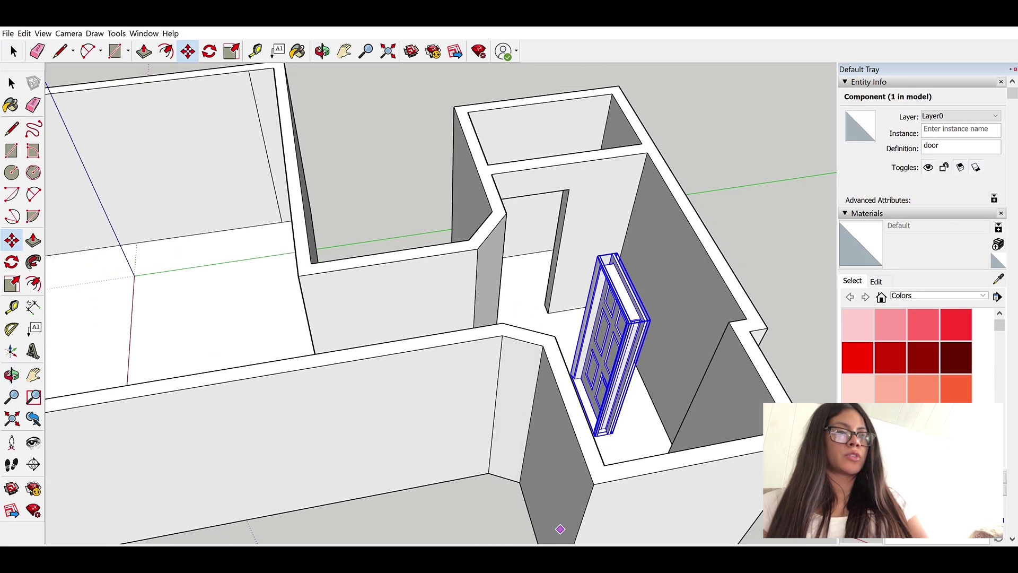
{"action": "scroll", "coordinate": [648, 357], "scroll_direction": "up", "scroll_amount": 2}
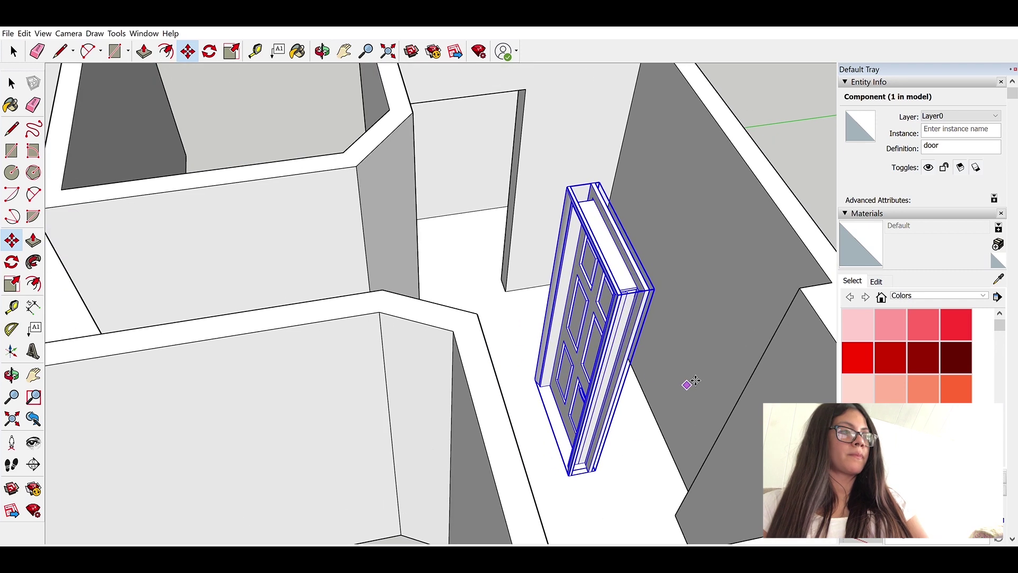
{"action": "middle_click_drag", "start_coordinate": [688, 382], "coordinate": [453, 387]}
{"action": "left_click", "coordinate": [15, 260]}
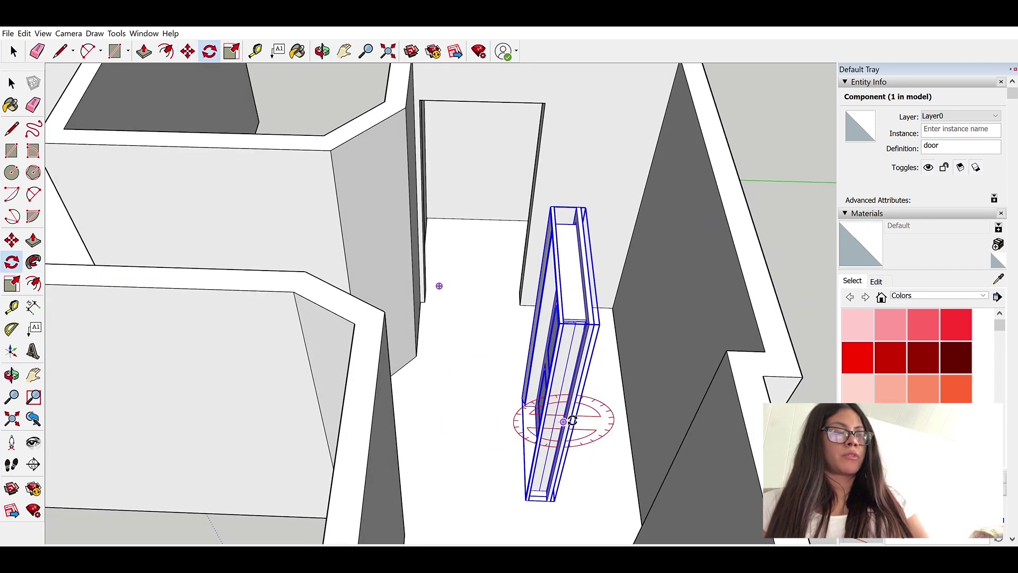
{"action": "scroll", "coordinate": [467, 387], "scroll_direction": "up", "scroll_amount": 3}
{"action": "left_click", "coordinate": [480, 407]}
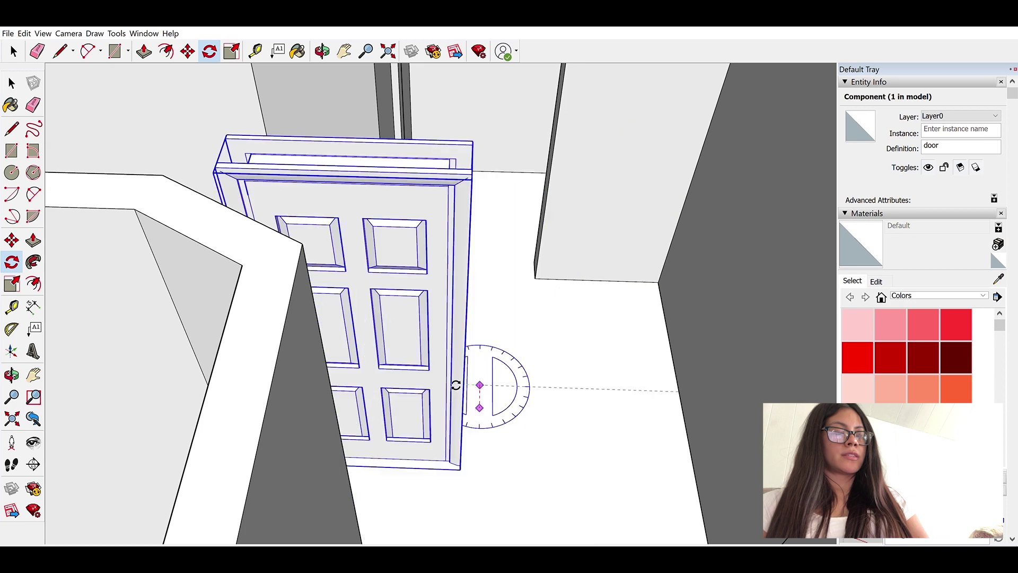
{"action": "left_click", "coordinate": [564, 387]}
Move the door by its bottom corner onto the bottom corner of the partition's opening
{"action": "key", "text": "m"}
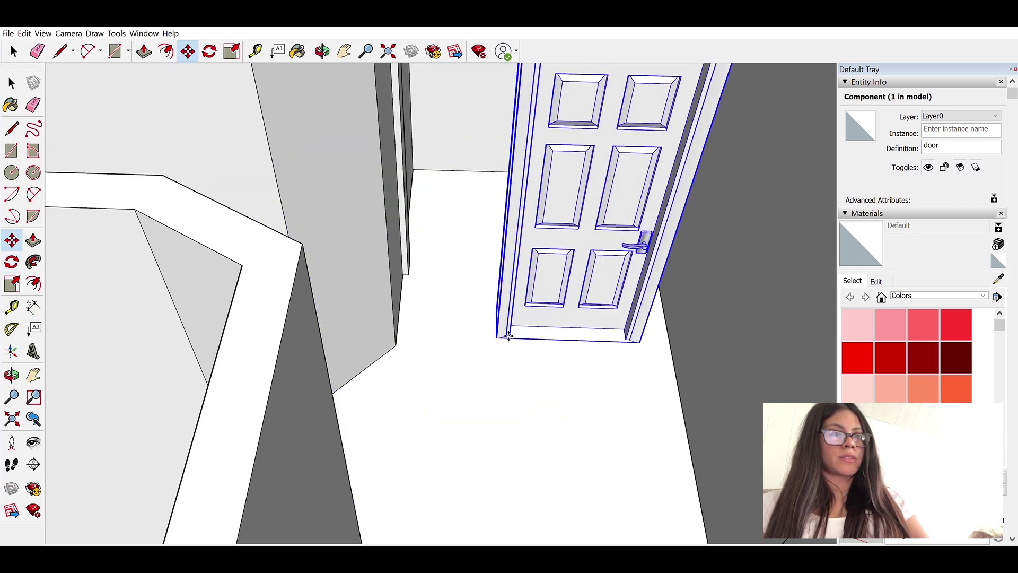
{"action": "left_click", "coordinate": [498, 337]}
{"action": "scroll", "coordinate": [441, 265], "scroll_direction": "up", "scroll_amount": 3}
{"action": "left_click", "coordinate": [397, 276]}
{"action": "scroll", "coordinate": [457, 389], "scroll_direction": "down", "scroll_amount": 3}
Scale the door component's width and height to fit the partition's opening
{"action": "middle_click_drag", "start_coordinate": [542, 318], "coordinate": [123, 520]}
{"action": "key", "text": "s"}
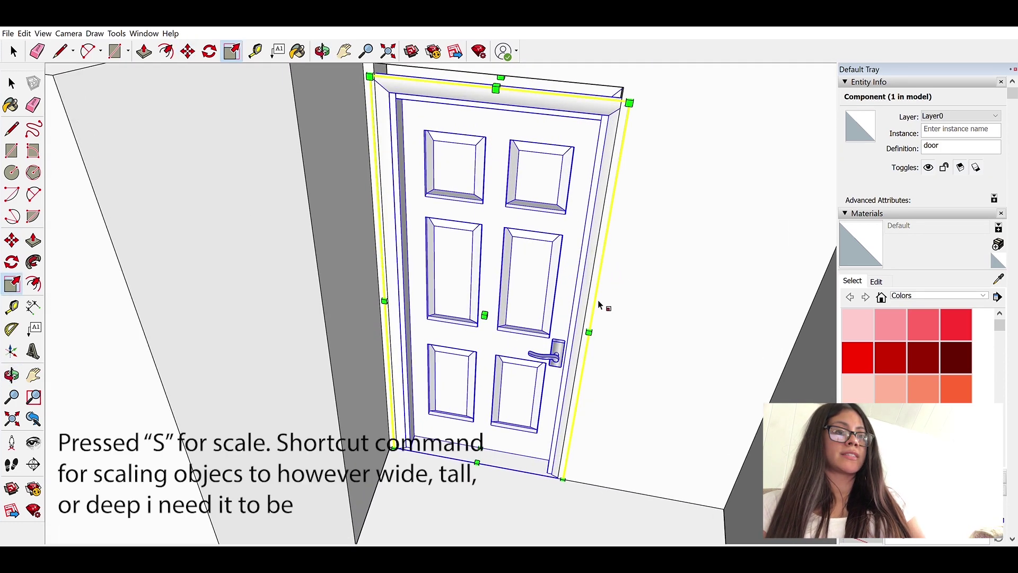
{"action": "left_click_drag", "start_coordinate": [588, 331], "coordinate": [582, 288]}
{"action": "scroll", "coordinate": [507, 385], "scroll_direction": "down", "scroll_amount": 3}
{"action": "scroll", "coordinate": [500, 230], "scroll_direction": "up", "scroll_amount": 4}
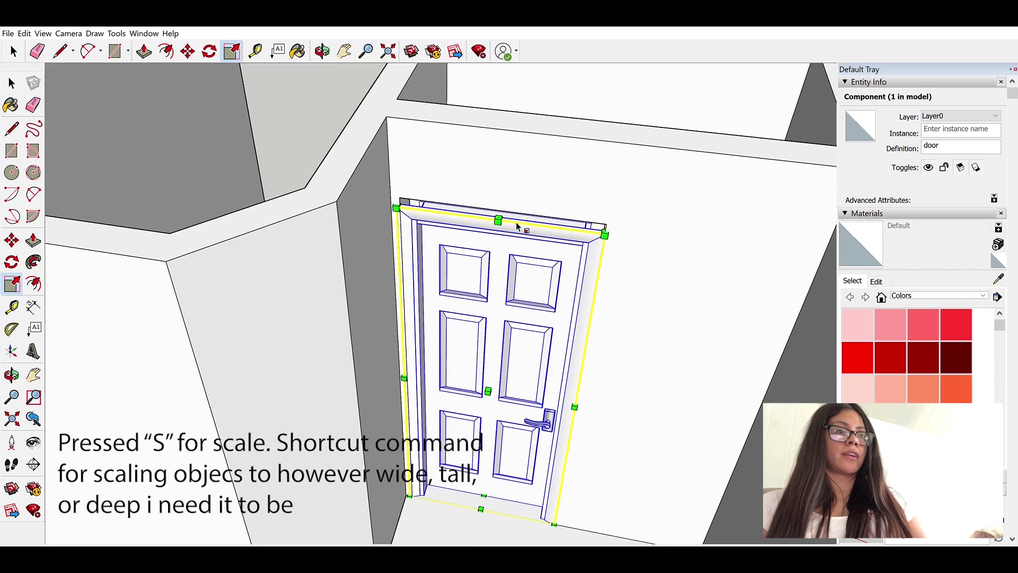
{"action": "left_click_drag", "start_coordinate": [498, 198], "coordinate": [518, 206]}
Scale the door component's depth to match the partition wall's thickness, and clear the selection
{"action": "scroll", "coordinate": [422, 321], "scroll_direction": "down", "scroll_amount": 4}
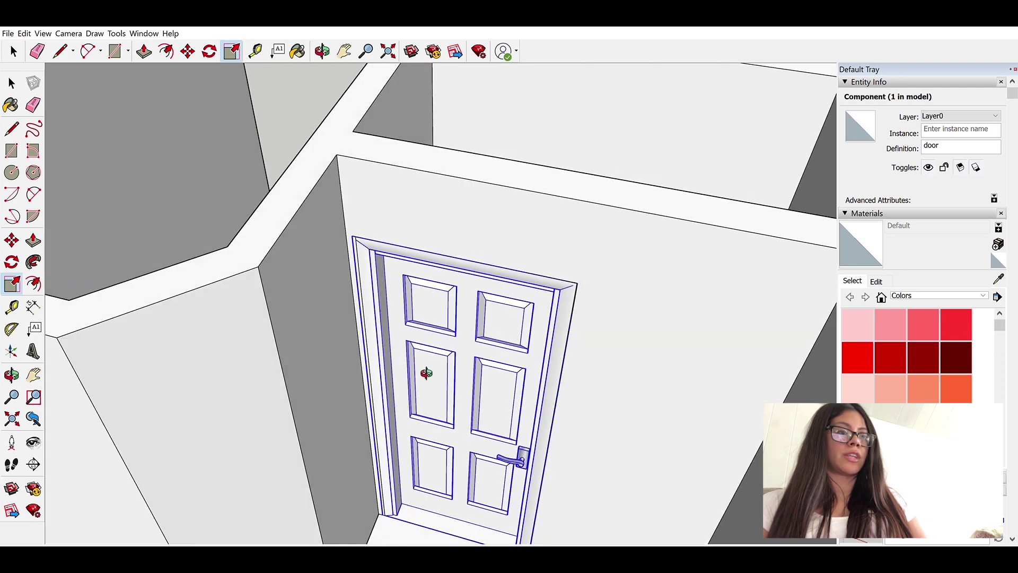
{"action": "middle_click_drag", "start_coordinate": [422, 370], "coordinate": [418, 418]}
{"action": "left_click_drag", "start_coordinate": [420, 437], "coordinate": [386, 271]}
{"action": "middle_click_drag", "start_coordinate": [520, 278], "coordinate": [344, 385]}
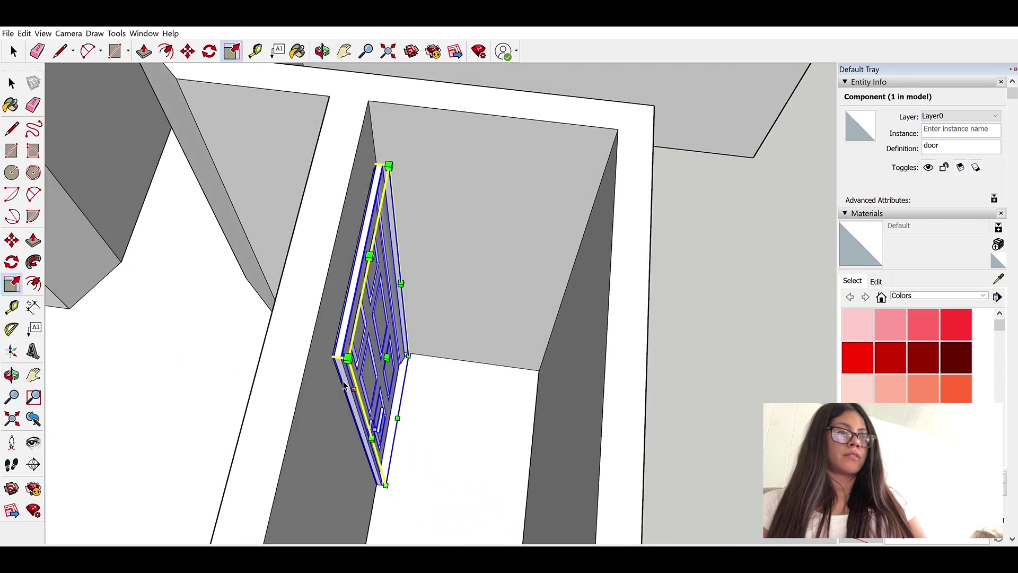
{"action": "left_click_drag", "start_coordinate": [393, 352], "coordinate": [380, 216]}
{"action": "key", "text": "space"}
{"action": "scroll", "coordinate": [381, 228], "scroll_direction": "down", "scroll_amount": 3}
{"action": "middle_click_drag", "start_coordinate": [220, 341], "coordinate": [634, 289]}
{"action": "scroll", "coordinate": [634, 289], "scroll_direction": "down", "scroll_amount": 2}
{"action": "left_click", "coordinate": [756, 182]}
Open the wall group and place a vertical guide on the tub recess wall, just past the jog
{"action": "middle_click_drag", "start_coordinate": [756, 181], "coordinate": [674, 414]}
{"action": "scroll", "coordinate": [330, 330], "scroll_direction": "down", "scroll_amount": 3}
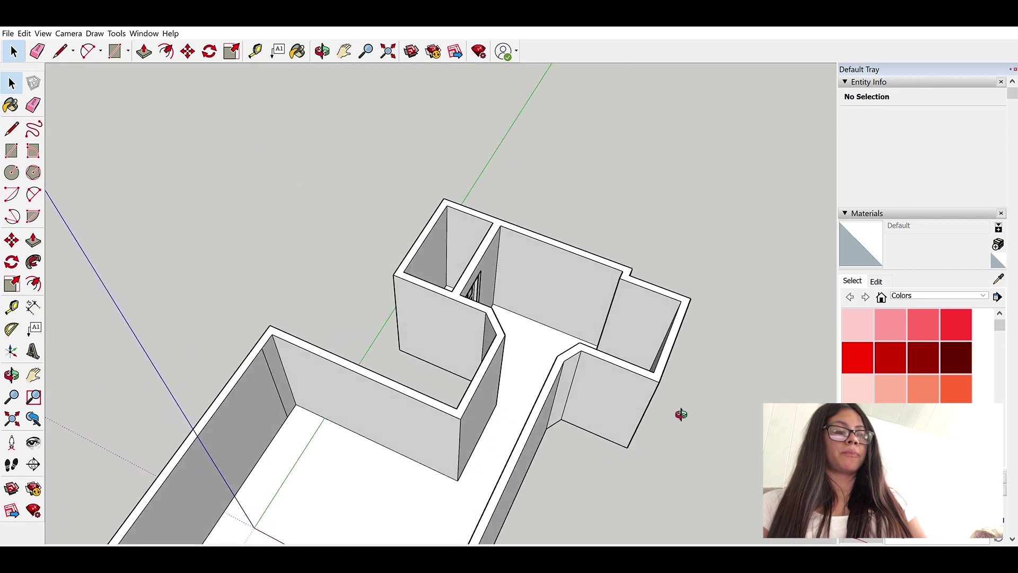
{"action": "scroll", "coordinate": [586, 307], "scroll_direction": "up", "scroll_amount": 5}
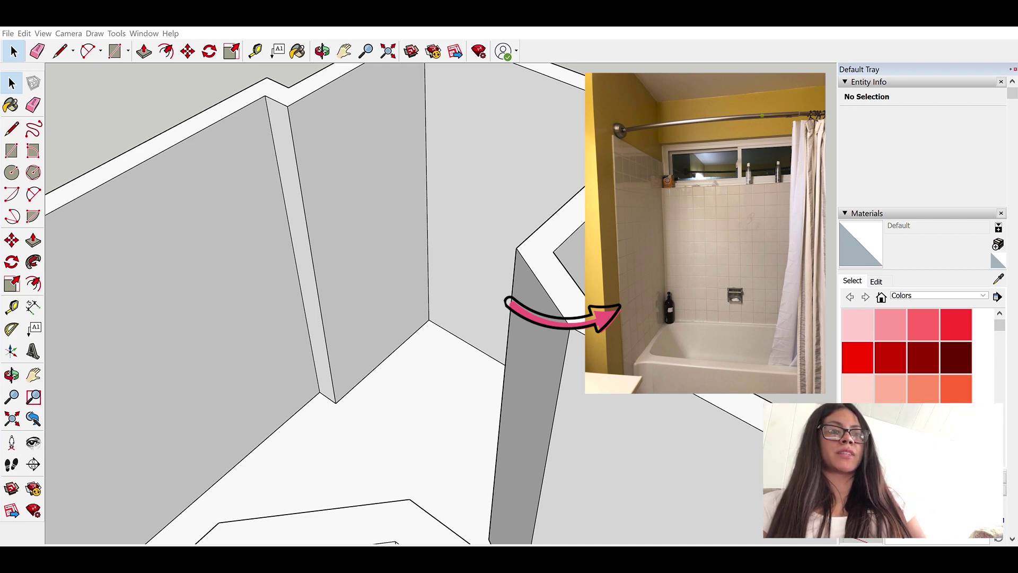
{"action": "scroll", "coordinate": [427, 297], "scroll_direction": "down", "scroll_amount": 2}
{"action": "left_click", "coordinate": [456, 294]}
{"action": "middle_click_drag", "start_coordinate": [456, 295], "coordinate": [395, 243]}
{"action": "scroll", "coordinate": [394, 242], "scroll_direction": "up", "scroll_amount": 3}
{"action": "double_click", "coordinate": [395, 243]}
{"action": "key", "text": "Escape"}
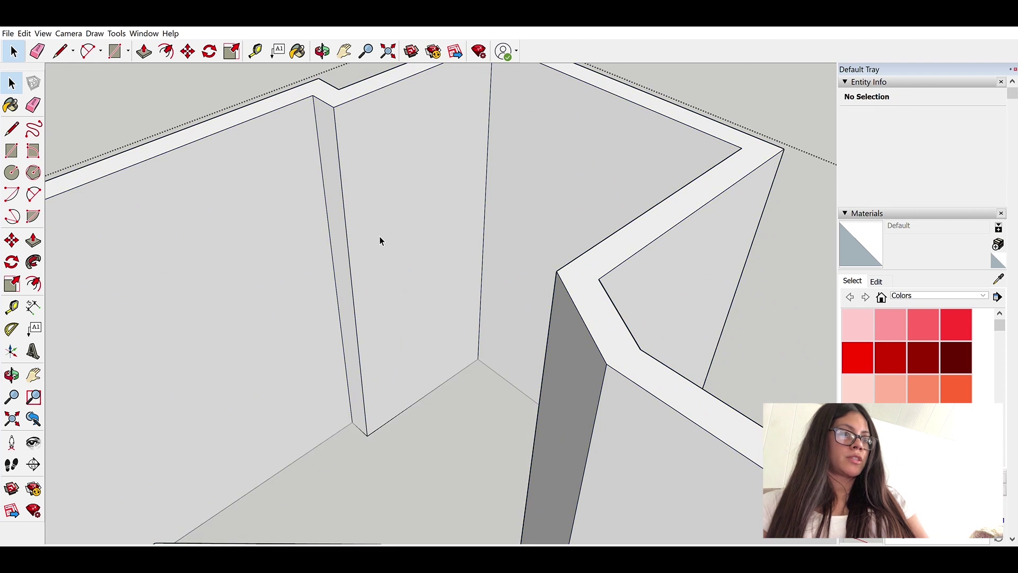
{"action": "key", "text": "t"}
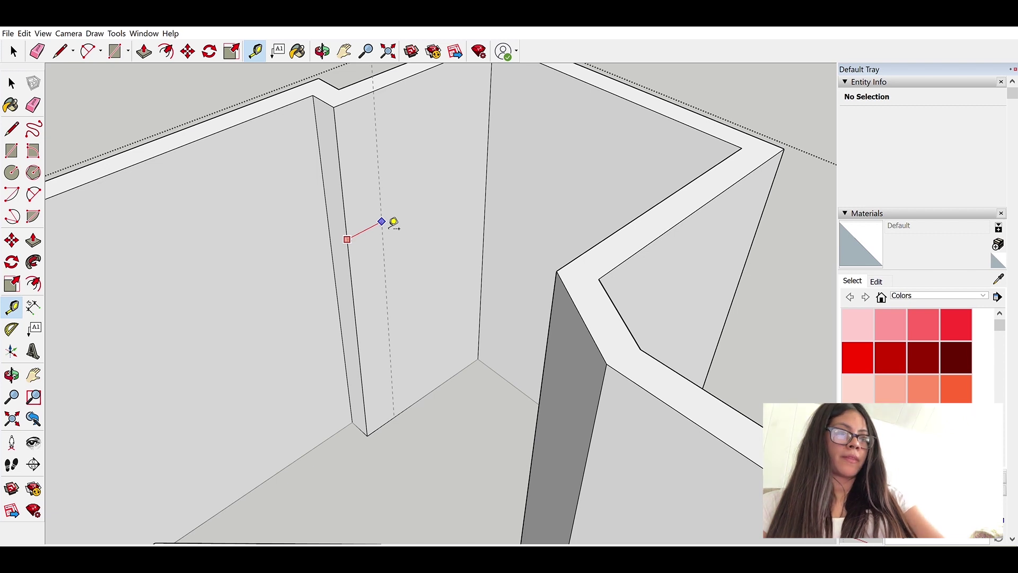
{"action": "scroll", "coordinate": [393, 223], "scroll_direction": "down", "scroll_amount": 2}
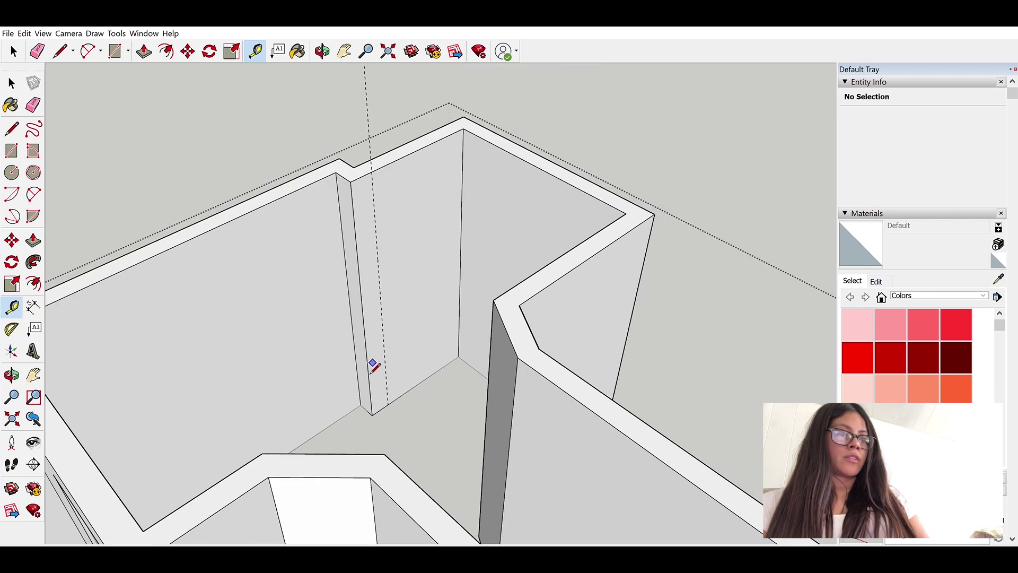
Trace the vertical guide on the recess wall beside the jog with a line and remove the guide
{"action": "key", "text": "l"}
{"action": "left_click", "coordinate": [371, 168]}
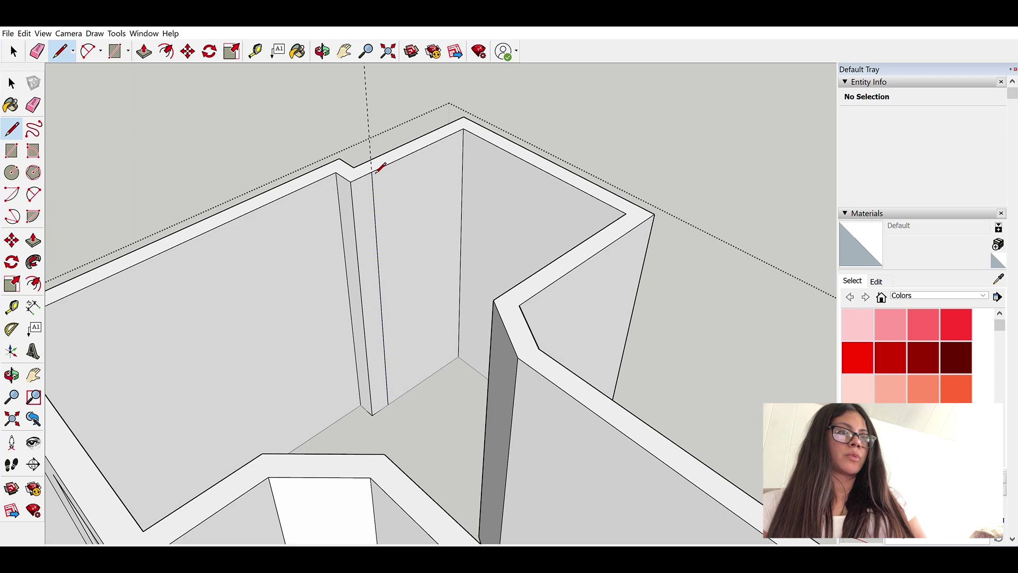
{"action": "key", "text": "space"}
{"action": "left_click", "coordinate": [365, 103]}
{"action": "left_click", "coordinate": [399, 223]}
Place a vertical guide on the opposite recess wall near its corner, trace it with a line, and delete the guide
{"action": "middle_click_drag", "start_coordinate": [399, 223], "coordinate": [730, 259]}
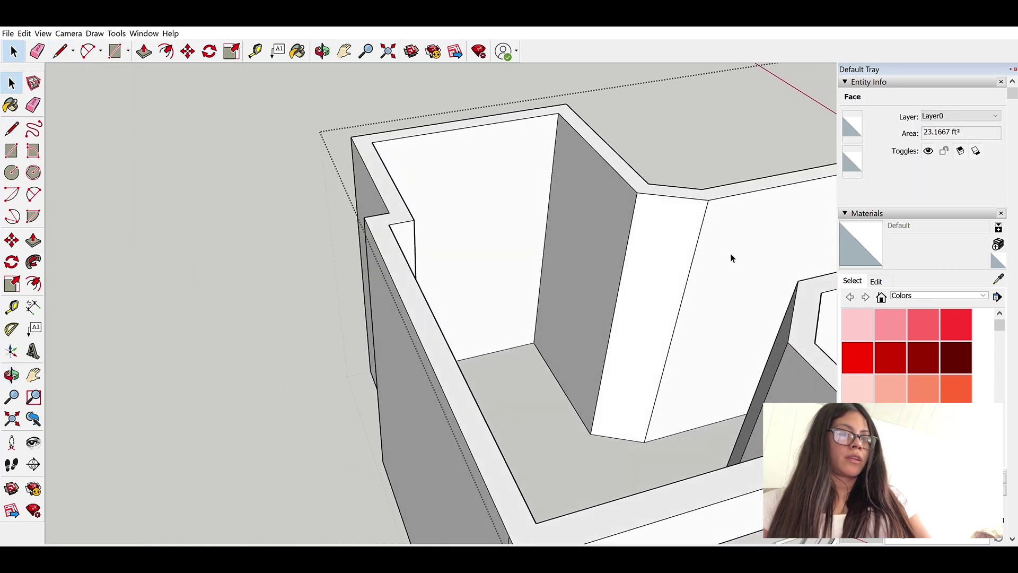
{"action": "key", "text": "t"}
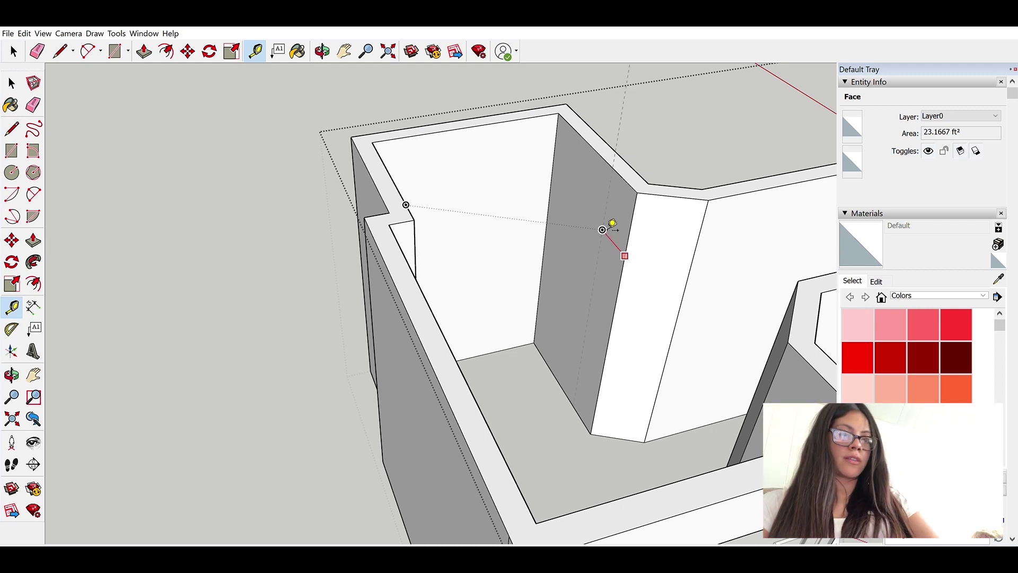
{"action": "key", "text": "l"}
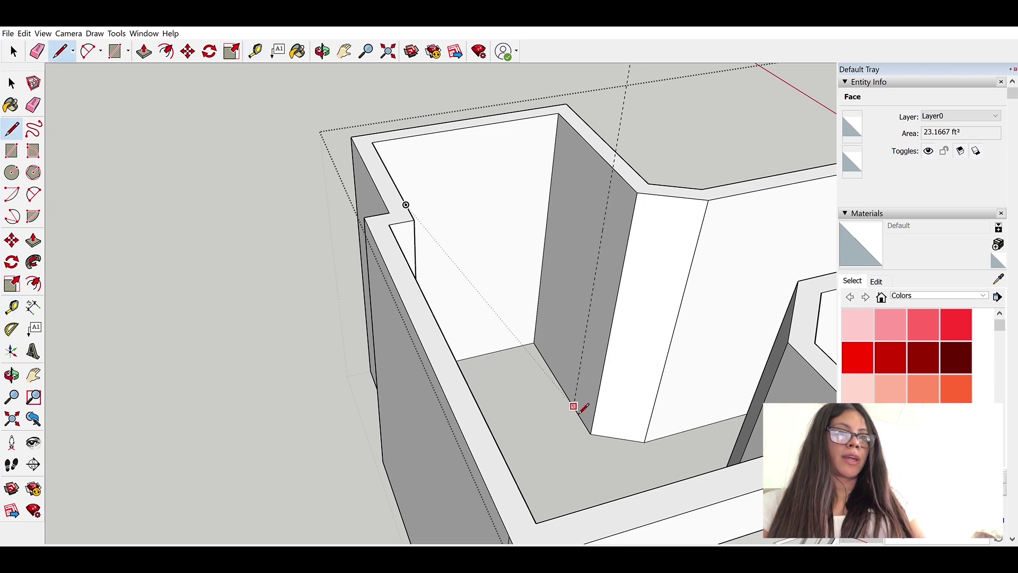
{"action": "left_click", "coordinate": [617, 168]}
{"action": "key", "text": "space"}
{"action": "middle_click_drag", "start_coordinate": [587, 255], "coordinate": [633, 137]}
{"action": "left_click", "coordinate": [621, 82]}
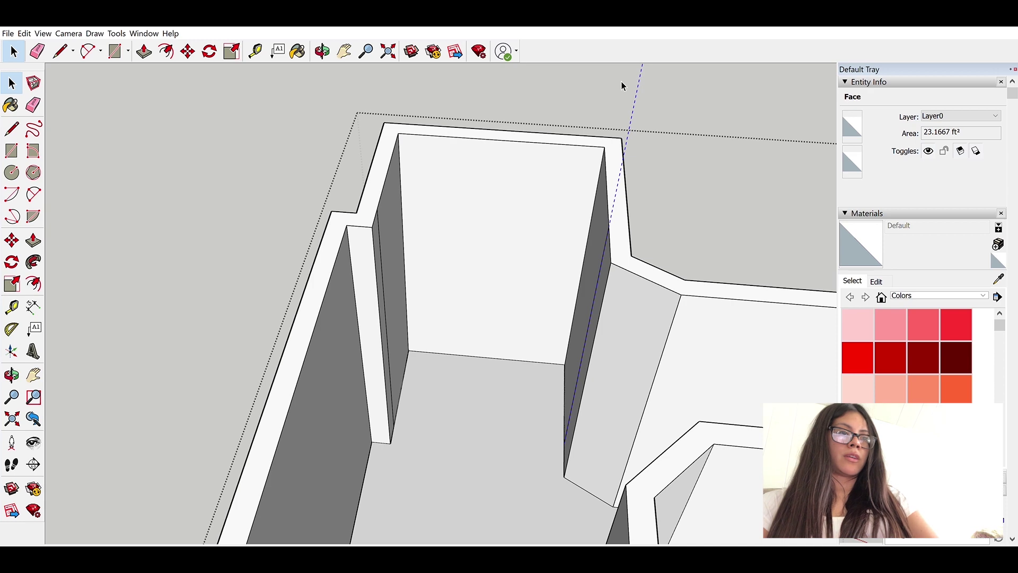
{"action": "key", "text": "Delete"}
Place two horizontal guides across the upper part of the recess's end wall and trace the upper one with a line
{"action": "middle_click_drag", "start_coordinate": [571, 193], "coordinate": [472, 238]}
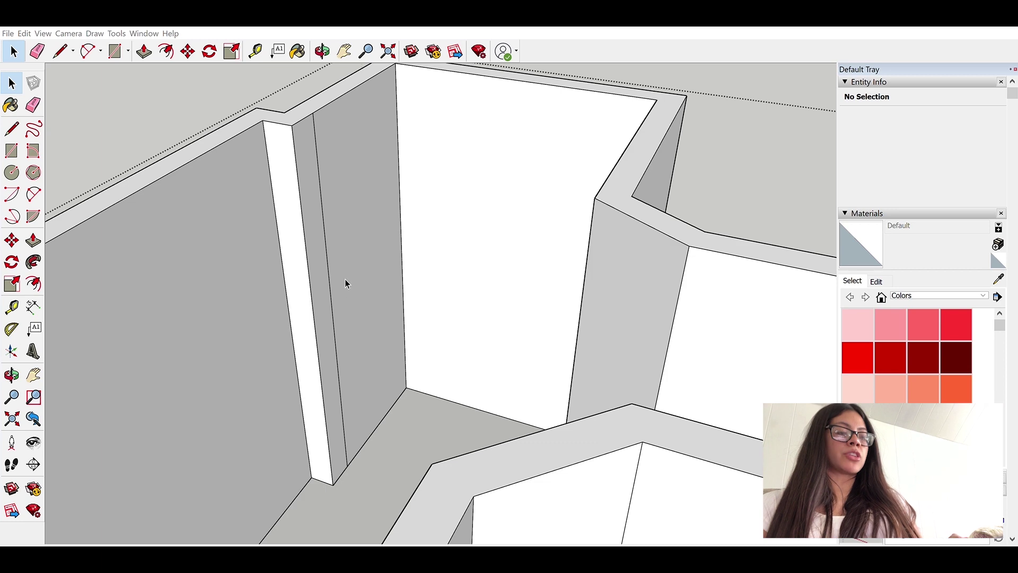
{"action": "left_click", "coordinate": [440, 265]}
{"action": "scroll", "coordinate": [439, 265], "scroll_direction": "down", "scroll_amount": 2}
{"action": "scroll", "coordinate": [433, 191], "scroll_direction": "up", "scroll_amount": 2}
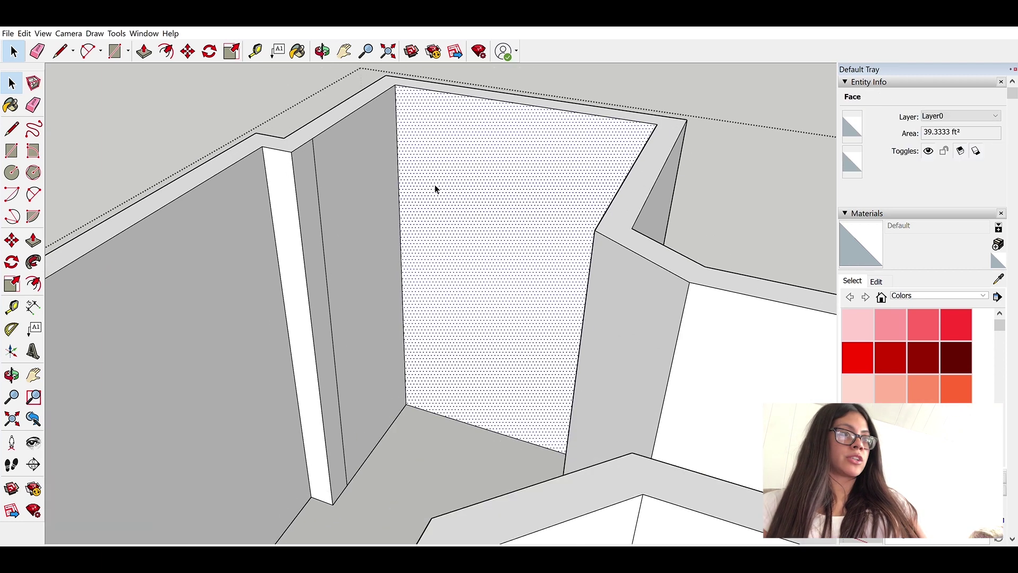
{"action": "key", "text": "t"}
{"action": "left_click", "coordinate": [442, 92]}
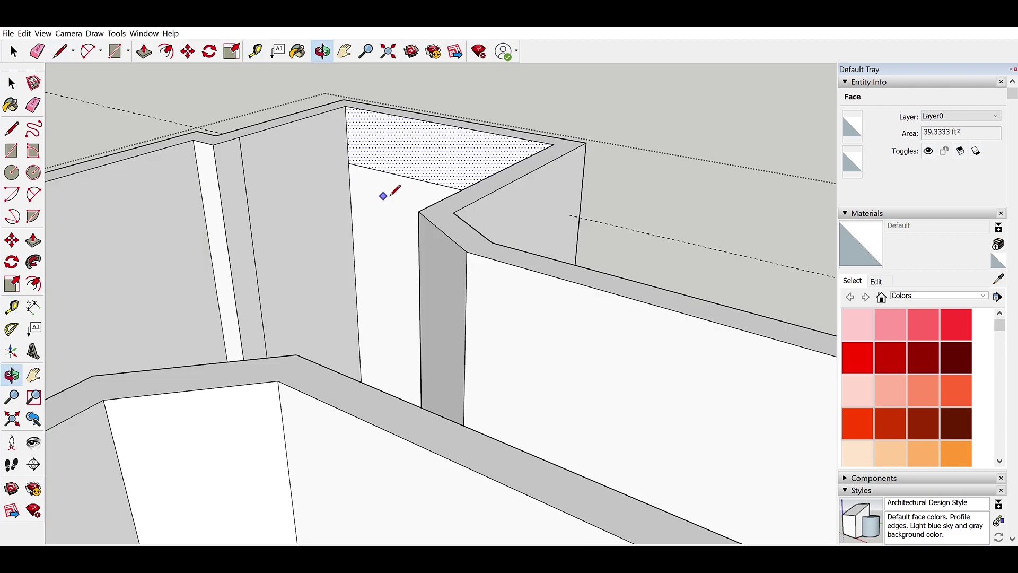
{"action": "scroll", "coordinate": [391, 194], "scroll_direction": "up", "scroll_amount": 2}
{"action": "left_click", "coordinate": [399, 180]}
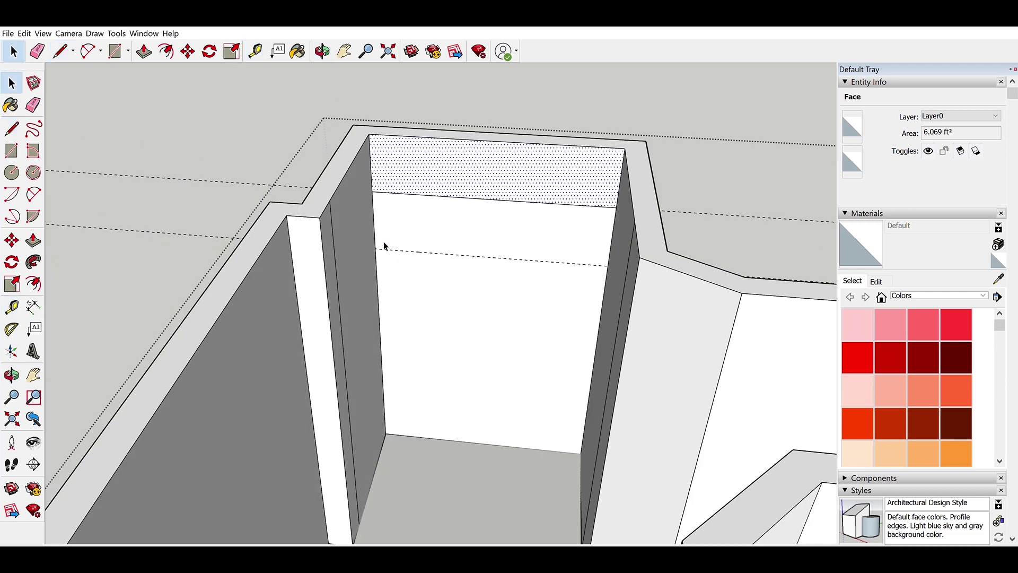
Trace the lower guide with a line and push the band between the lines through the end wall to cut a window opening
{"action": "key", "text": "l"}
{"action": "left_click", "coordinate": [370, 245]}
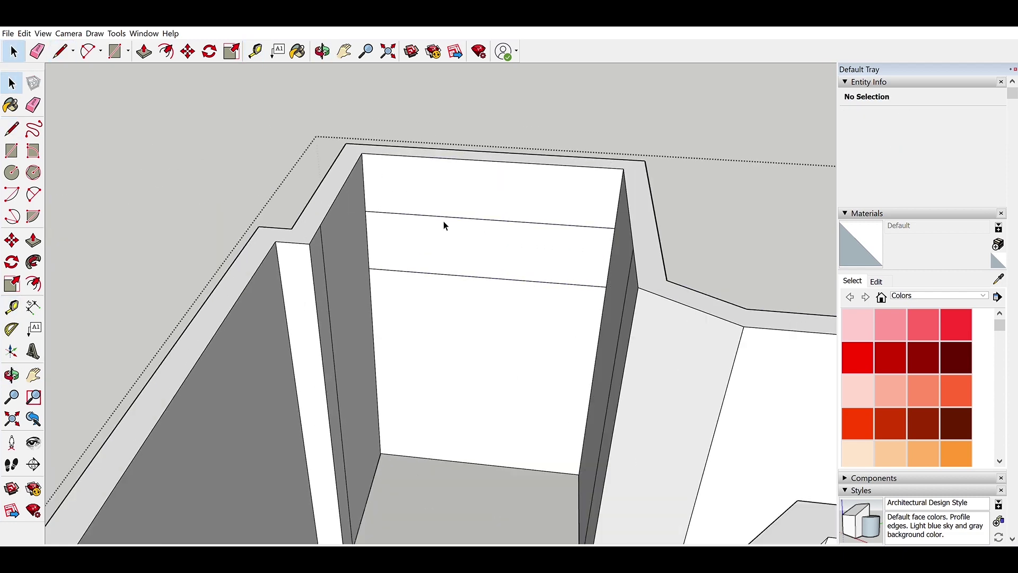
{"action": "key", "text": "p"}
{"action": "left_click_drag", "start_coordinate": [414, 209], "coordinate": [421, 159]}
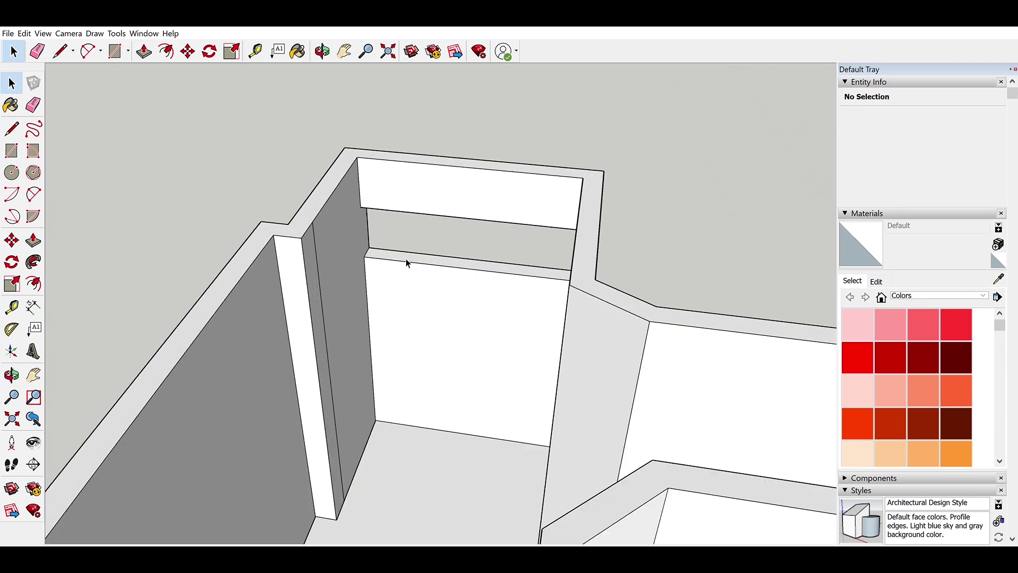
Insert a two-pane window component from the 3D Warehouse at the opening's bottom corner and rotate it in line with the wall
{"action": "left_click", "coordinate": [12, 488]}
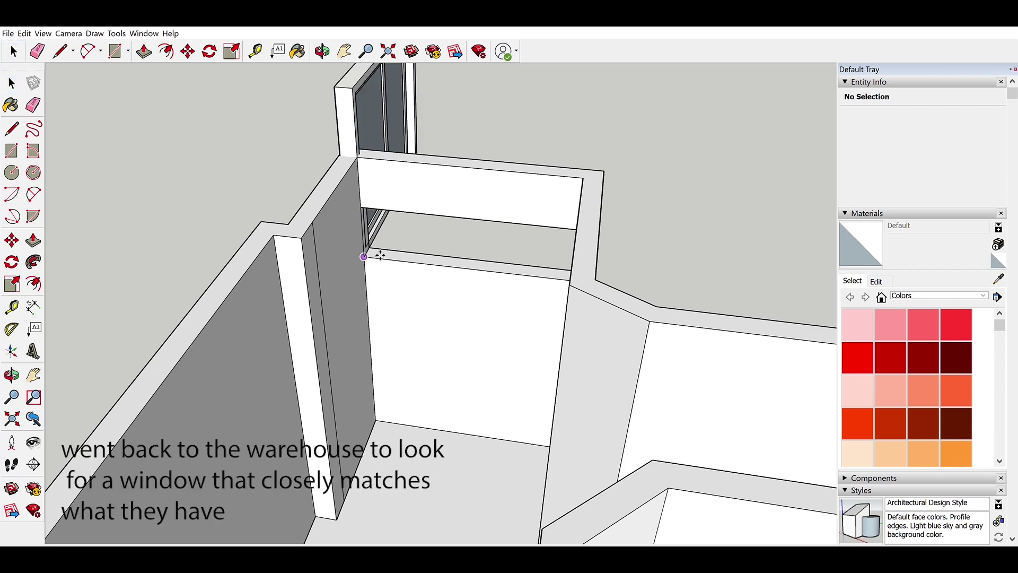
{"action": "key", "text": "q"}
{"action": "scroll", "coordinate": [365, 261], "scroll_direction": "up", "scroll_amount": 5}
{"action": "middle_click_drag", "start_coordinate": [372, 260], "coordinate": [522, 227]}
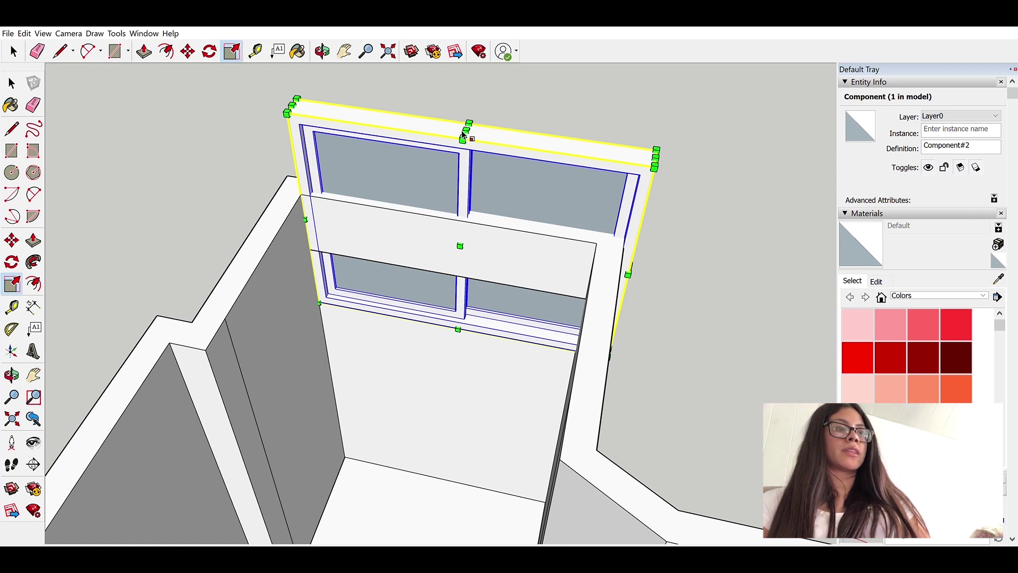
{"action": "left_click_drag", "start_coordinate": [466, 137], "coordinate": [343, 211]}
{"action": "key", "text": "space"}
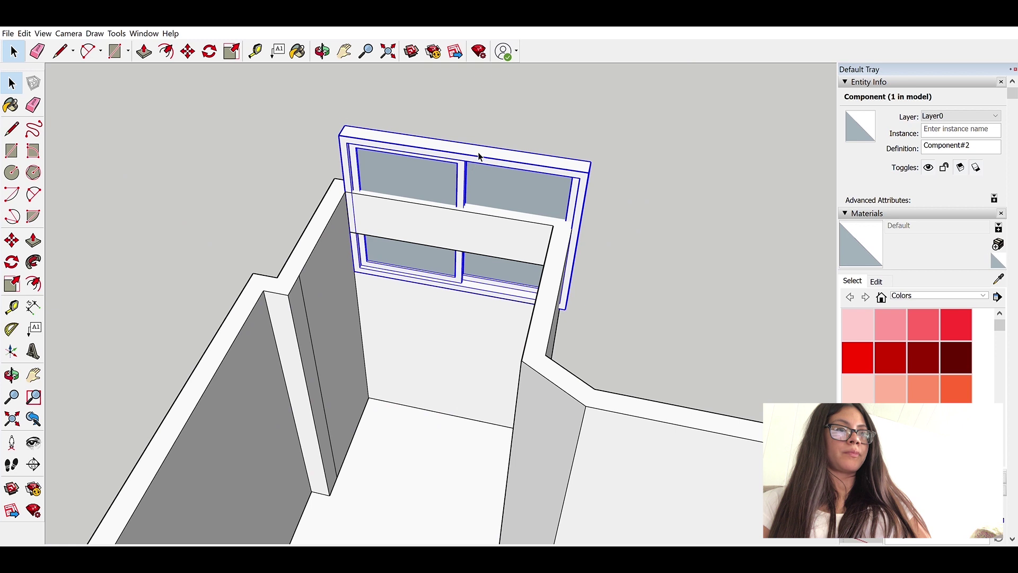
{"action": "key", "text": "s"}
{"action": "scroll", "coordinate": [495, 141], "scroll_direction": "up", "scroll_amount": 3}
{"action": "left_click_drag", "start_coordinate": [650, 180], "coordinate": [387, 277]}
{"action": "key", "text": "space"}
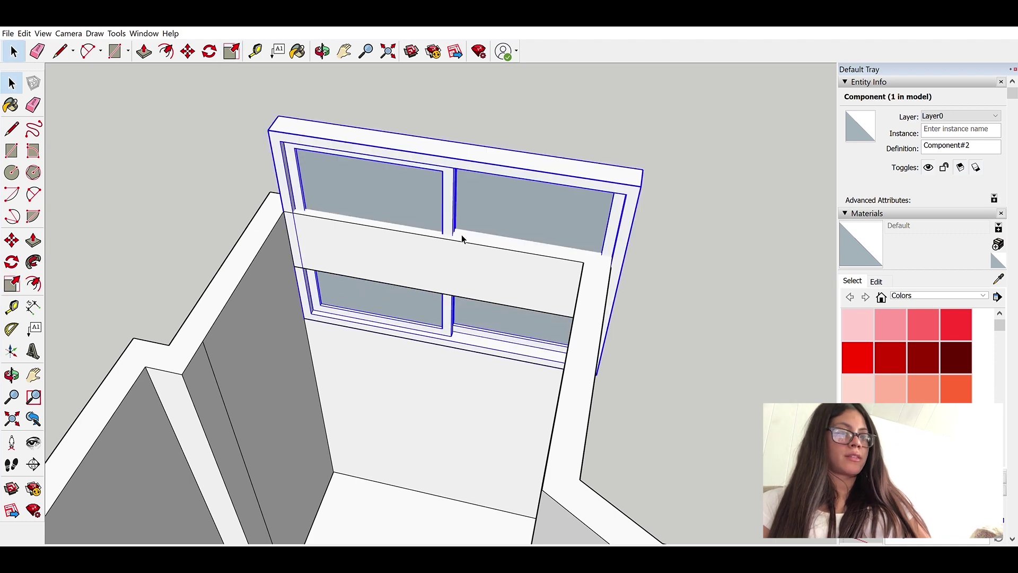
Scale the window component's width to the recess's inner side wall and its height to the top of the opening
{"action": "key", "text": "s"}
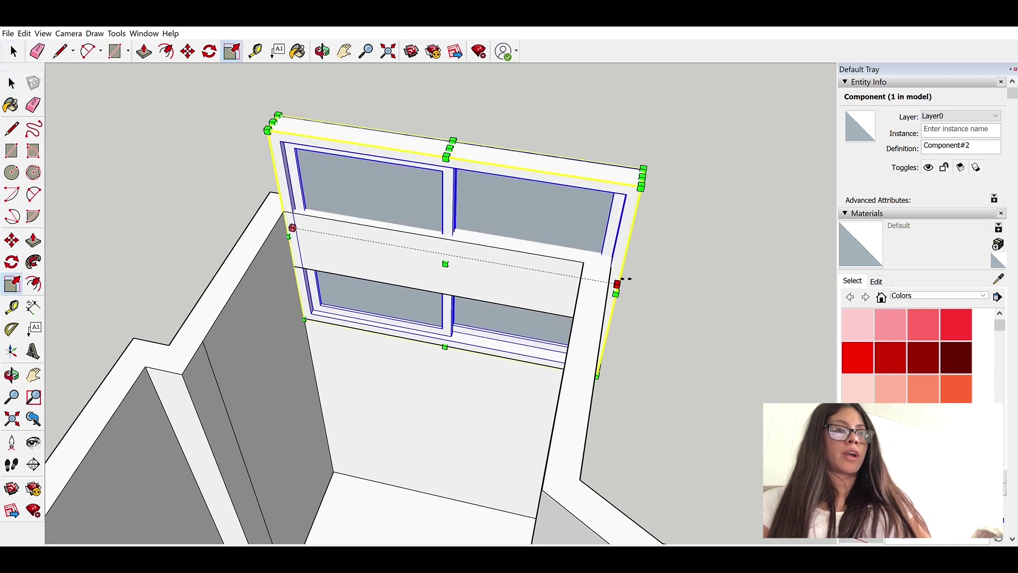
{"action": "middle_click_drag", "start_coordinate": [625, 278], "coordinate": [536, 307]}
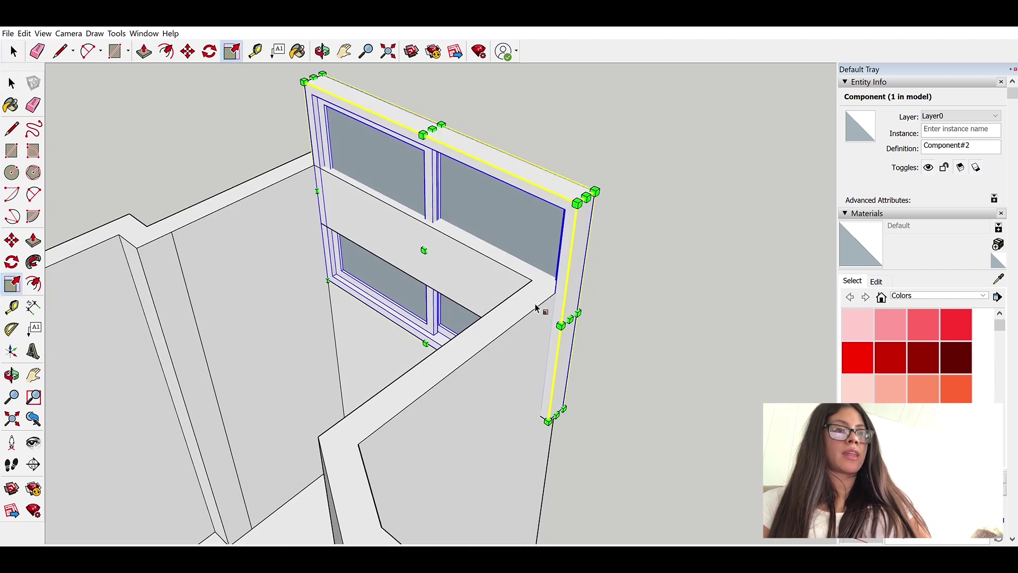
{"action": "left_click", "coordinate": [569, 319]}
{"action": "middle_click_drag", "start_coordinate": [490, 284], "coordinate": [669, 307]}
{"action": "left_click", "coordinate": [607, 294]}
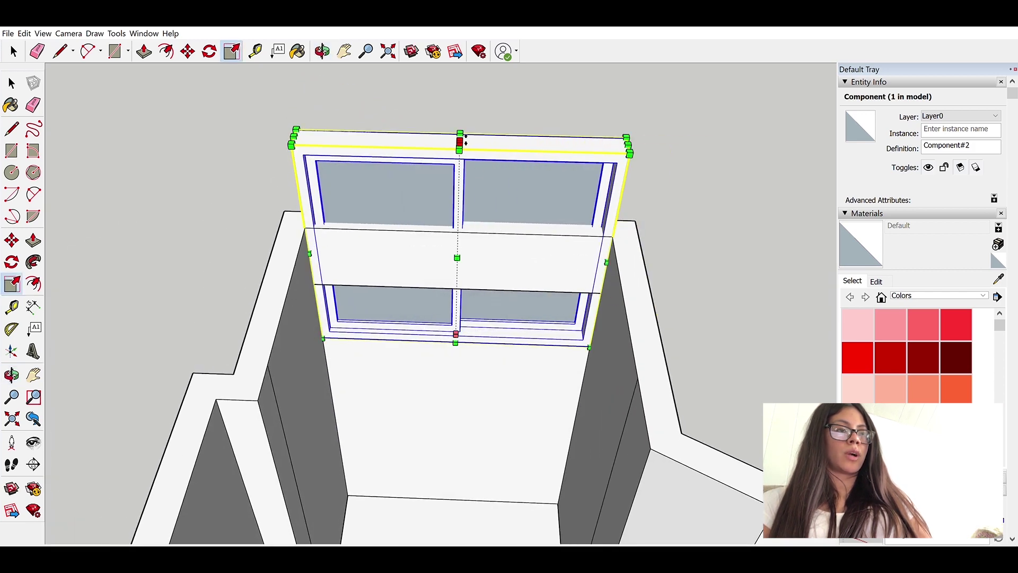
{"action": "left_click", "coordinate": [460, 139]}
{"action": "left_click", "coordinate": [459, 287]}
Move the window by its bottom corner back into the depth of the wall opening, leaving an inner sill
{"action": "middle_click_drag", "start_coordinate": [424, 299], "coordinate": [392, 236]}
{"action": "left_click", "coordinate": [431, 159]}
{"action": "scroll", "coordinate": [494, 262], "scroll_direction": "down", "scroll_amount": 2}
{"action": "middle_click_drag", "start_coordinate": [494, 262], "coordinate": [459, 228]}
{"action": "scroll", "coordinate": [410, 253], "scroll_direction": "up", "scroll_amount": 3}
{"action": "scroll", "coordinate": [387, 307], "scroll_direction": "down", "scroll_amount": 10}
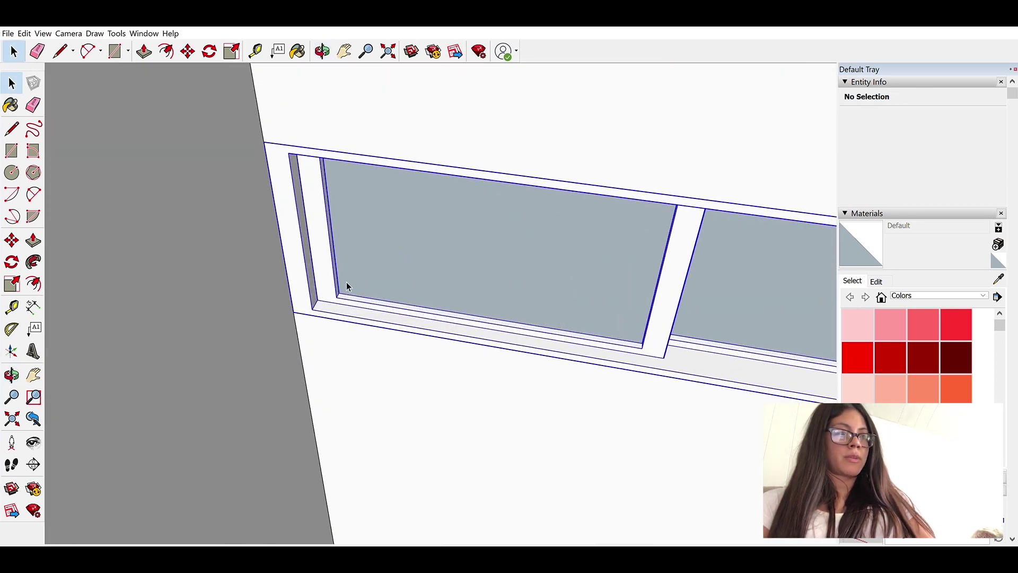
{"action": "left_click", "coordinate": [349, 286]}
{"action": "key", "text": "m"}
{"action": "left_click", "coordinate": [306, 308]}
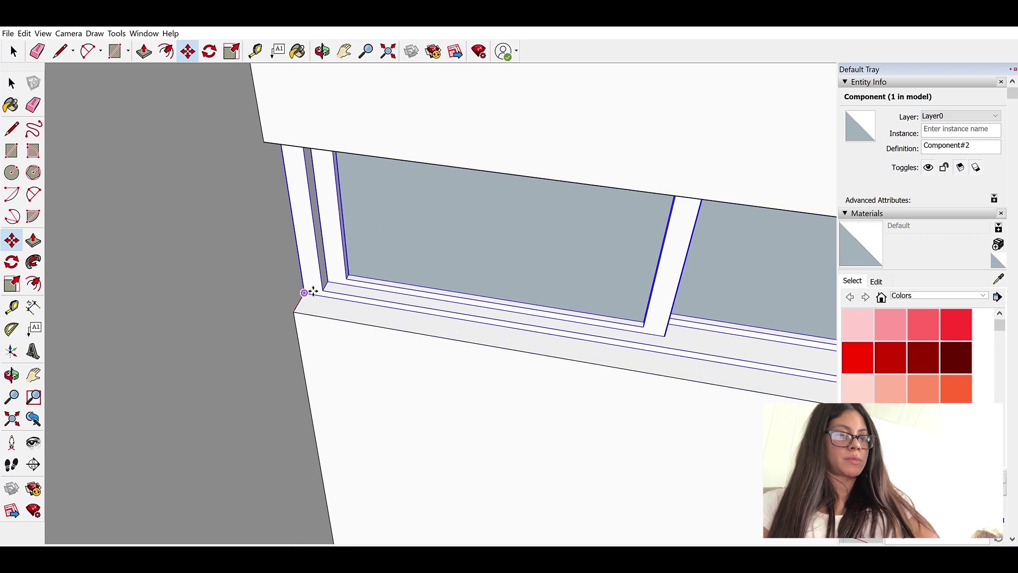
{"action": "left_click", "coordinate": [313, 292]}
{"action": "key", "text": "space"}
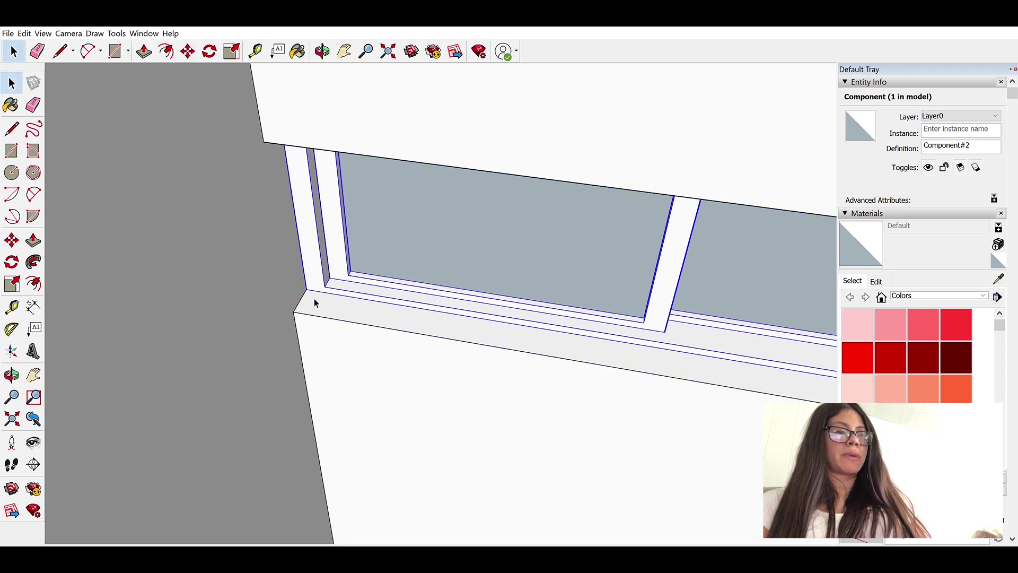
Place the Wet Style Cube bath component in the recess against the jog wall and rotate it to lie beneath the window
{"action": "scroll", "coordinate": [314, 298], "scroll_direction": "up", "scroll_amount": 3}
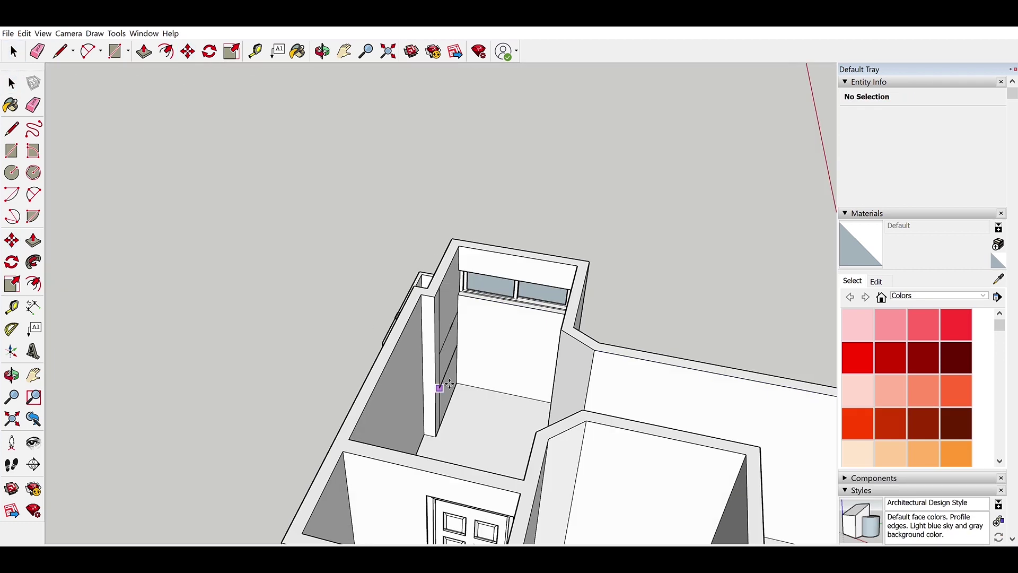
{"action": "left_click", "coordinate": [473, 364]}
{"action": "key", "text": "q"}
{"action": "scroll", "coordinate": [496, 452], "scroll_direction": "up", "scroll_amount": 3}
{"action": "left_click", "coordinate": [496, 451]}
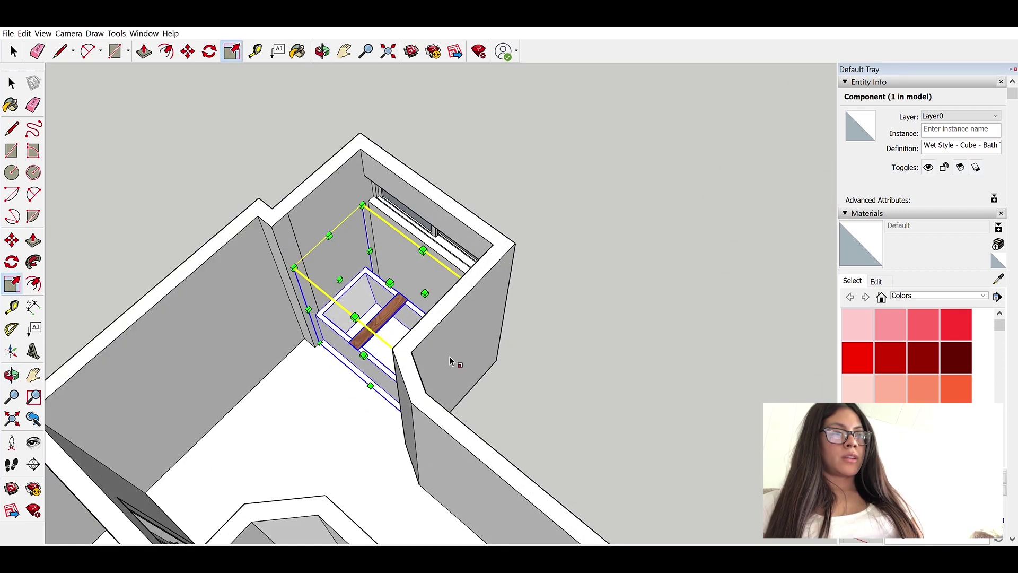
Scale the bath's length to the opposite recess wall, showing hidden geometry while scaling and turning it off again
{"action": "middle_click_drag", "start_coordinate": [450, 361], "coordinate": [551, 328]}
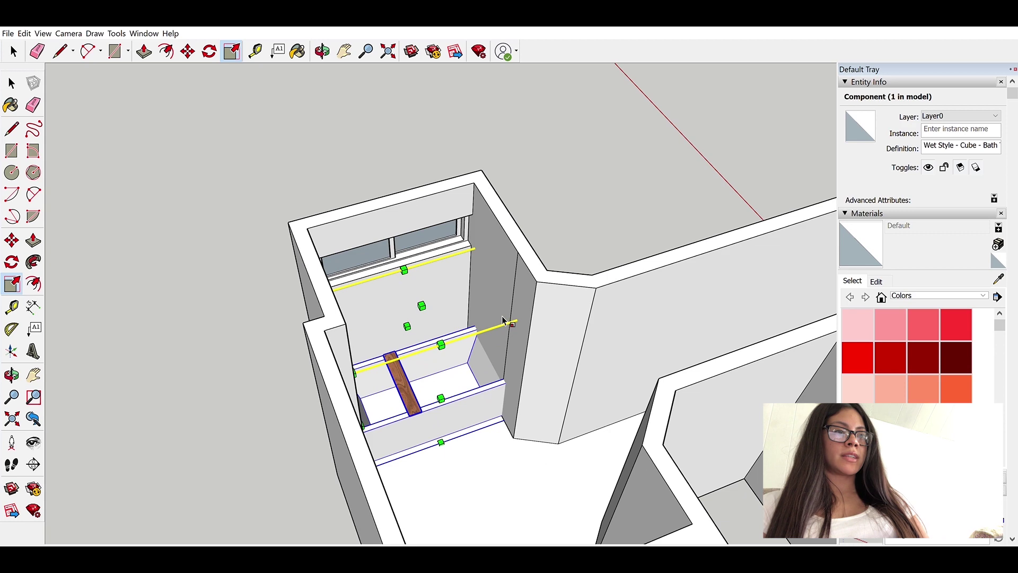
{"action": "middle_click_drag", "start_coordinate": [468, 321], "coordinate": [454, 304]}
{"action": "scroll", "coordinate": [454, 304], "scroll_direction": "up", "scroll_amount": 2}
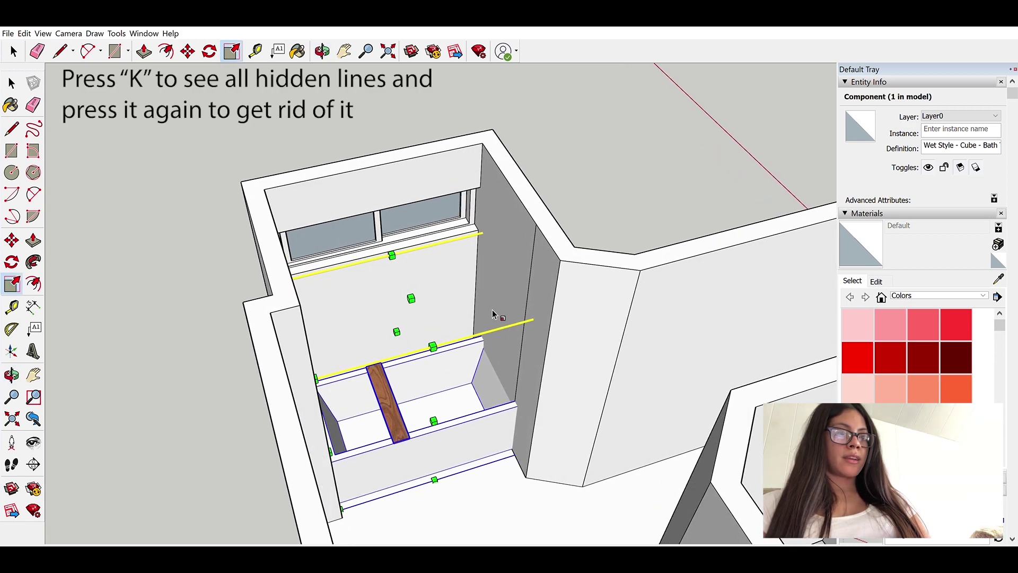
{"action": "key", "text": "k"}
{"action": "left_click", "coordinate": [519, 344]}
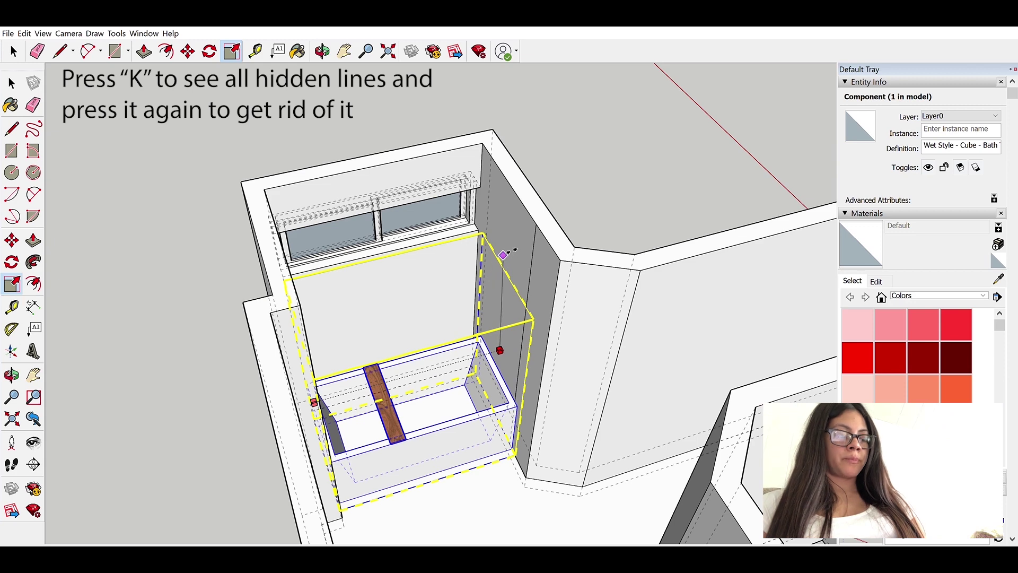
{"action": "left_click", "coordinate": [508, 253]}
{"action": "key", "text": "k"}
Open the bath component and delete the wooden board lying across the tub
{"action": "middle_click_drag", "start_coordinate": [508, 351], "coordinate": [341, 400]}
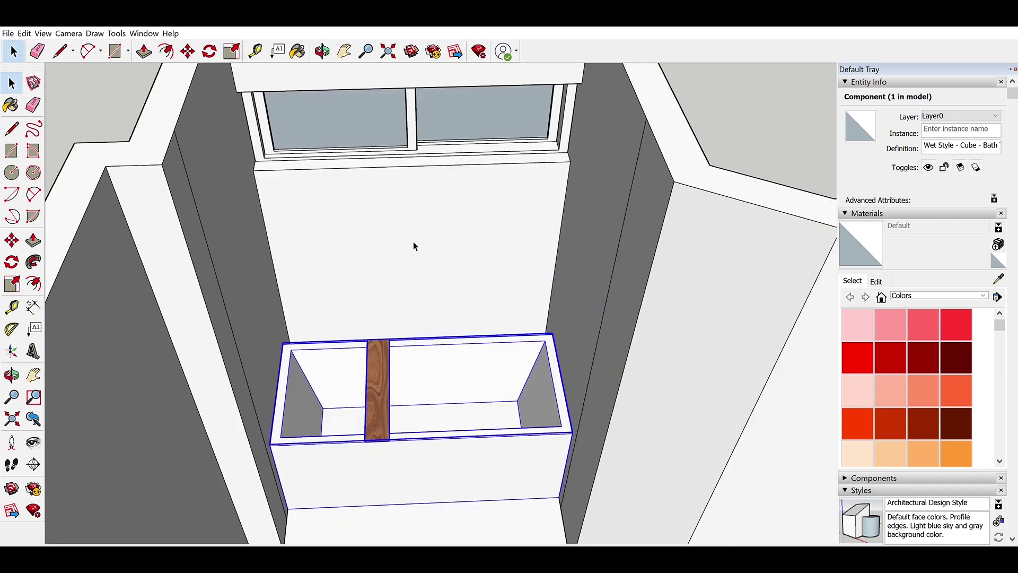
{"action": "left_click", "coordinate": [360, 459]}
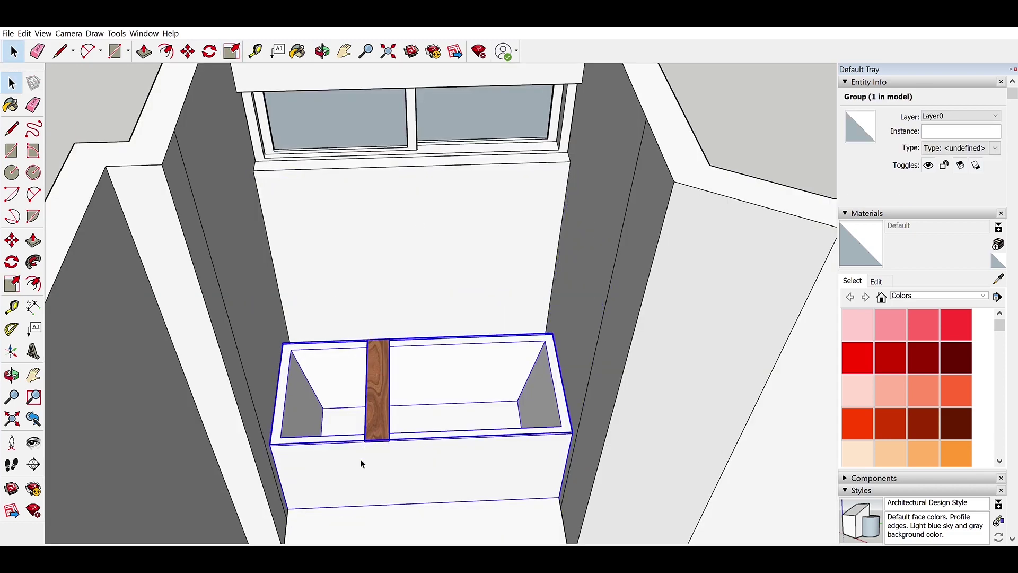
{"action": "scroll", "coordinate": [392, 403], "scroll_direction": "up", "scroll_amount": 4}
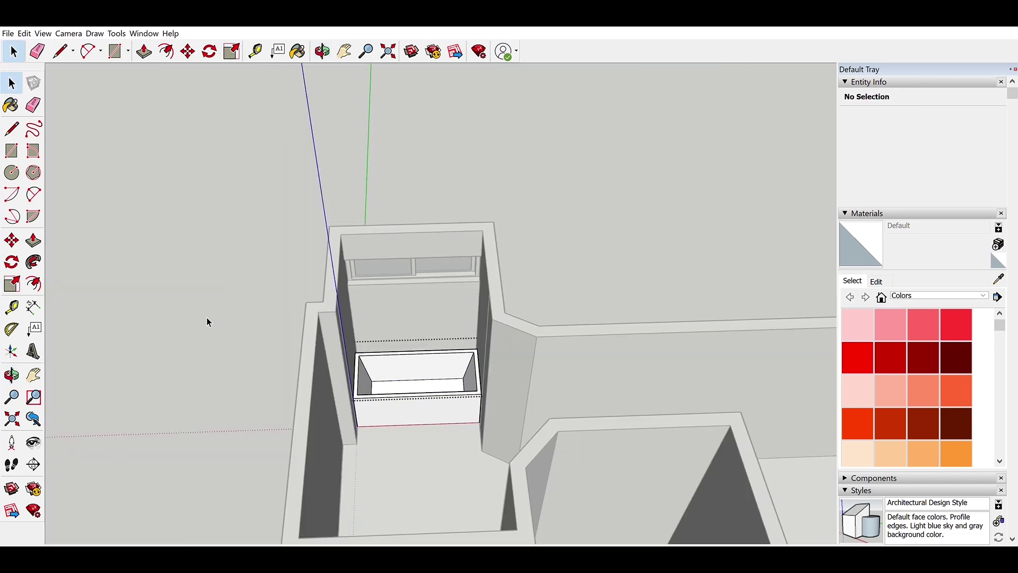
Place the Outlet component on the partition wall between the door and the room corner
{"action": "middle_click_drag", "start_coordinate": [207, 318], "coordinate": [583, 365]}
{"action": "scroll", "coordinate": [544, 374], "scroll_direction": "up", "scroll_amount": 3}
{"action": "scroll", "coordinate": [248, 416], "scroll_direction": "down", "scroll_amount": 3}
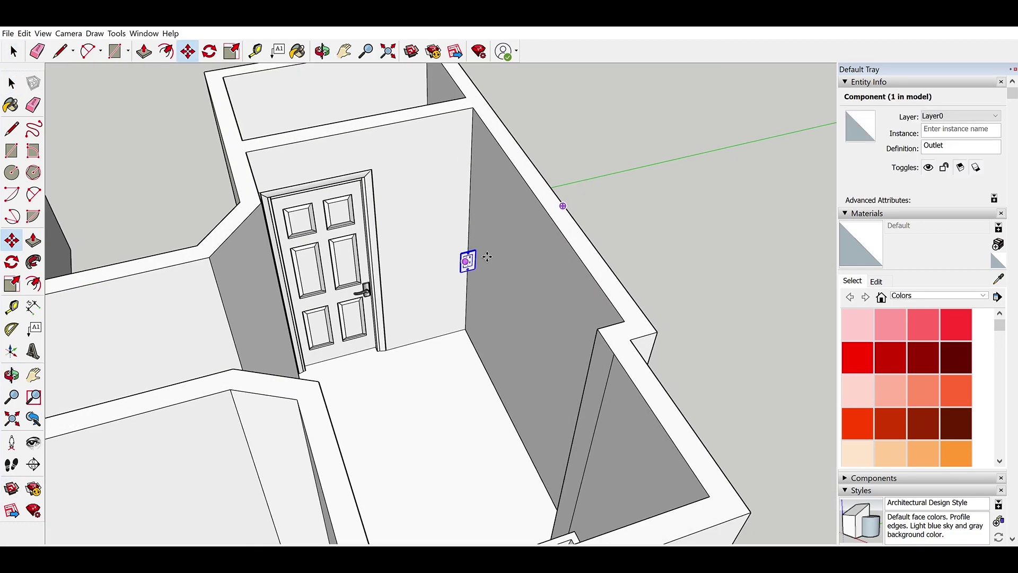
{"action": "scroll", "coordinate": [466, 257], "scroll_direction": "up", "scroll_amount": 3}
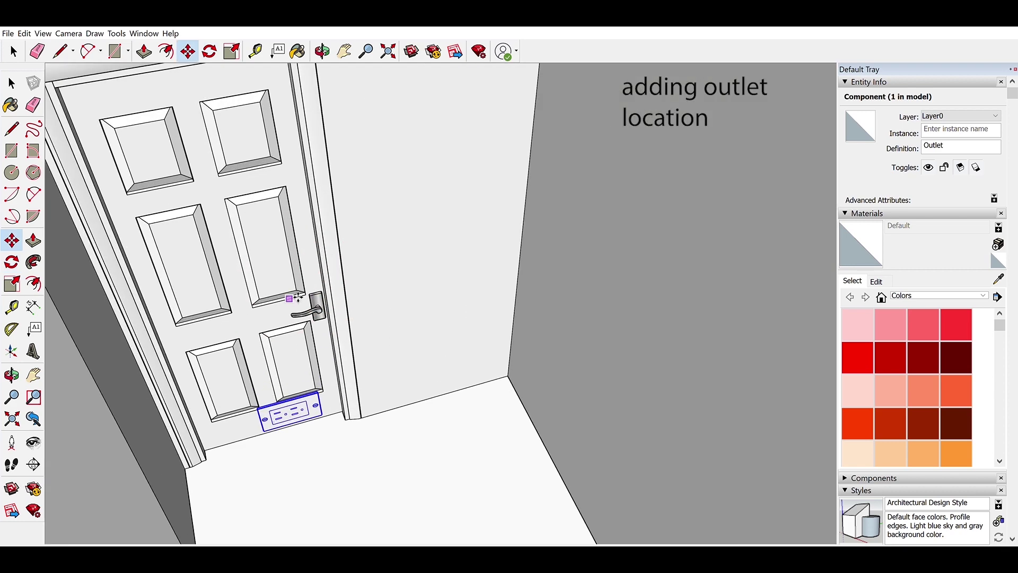
{"action": "left_click", "coordinate": [282, 408]}
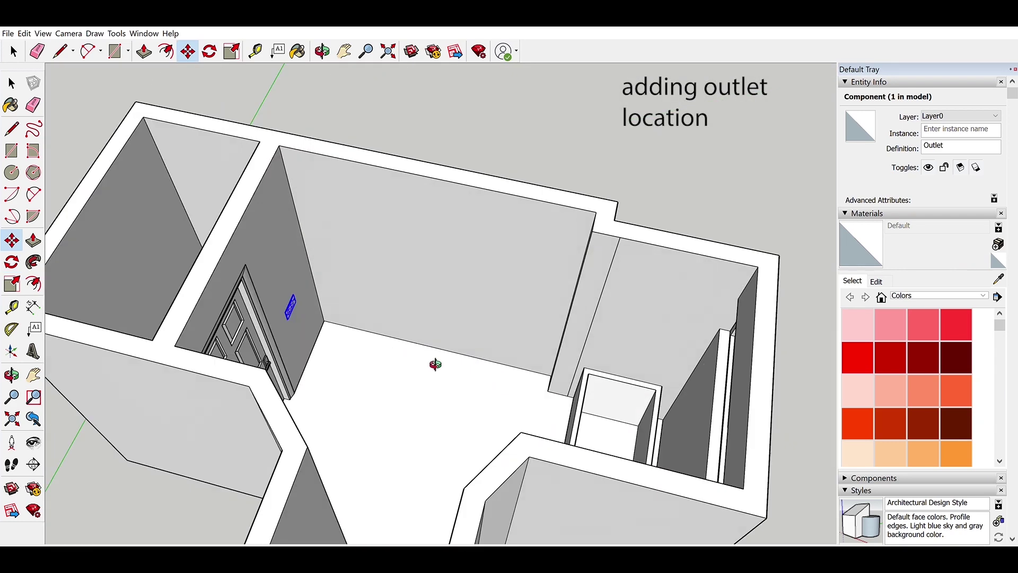
Place guides on the floor, one offset from the partition wall and one offset from the long side wall
{"action": "scroll", "coordinate": [306, 330], "scroll_direction": "up", "scroll_amount": 3}
{"action": "key", "text": "t"}
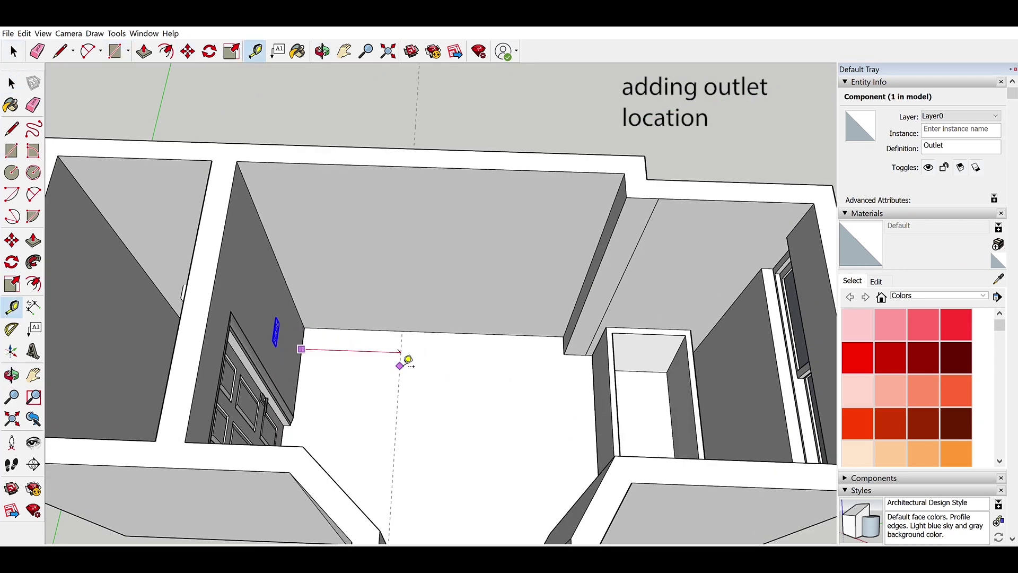
{"action": "left_click", "coordinate": [417, 331]}
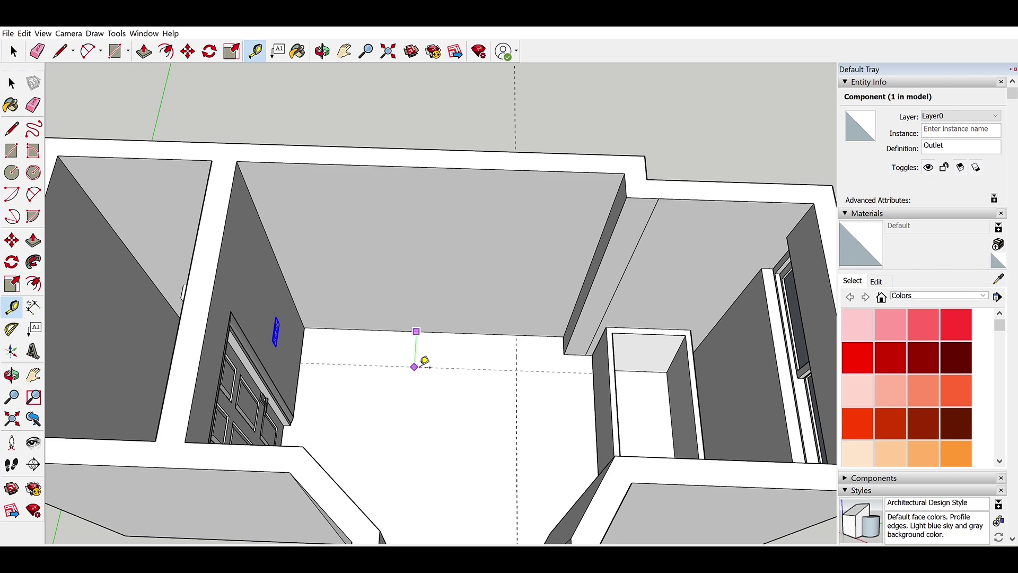
{"action": "left_click", "coordinate": [344, 346]}
{"action": "left_click", "coordinate": [526, 390]}
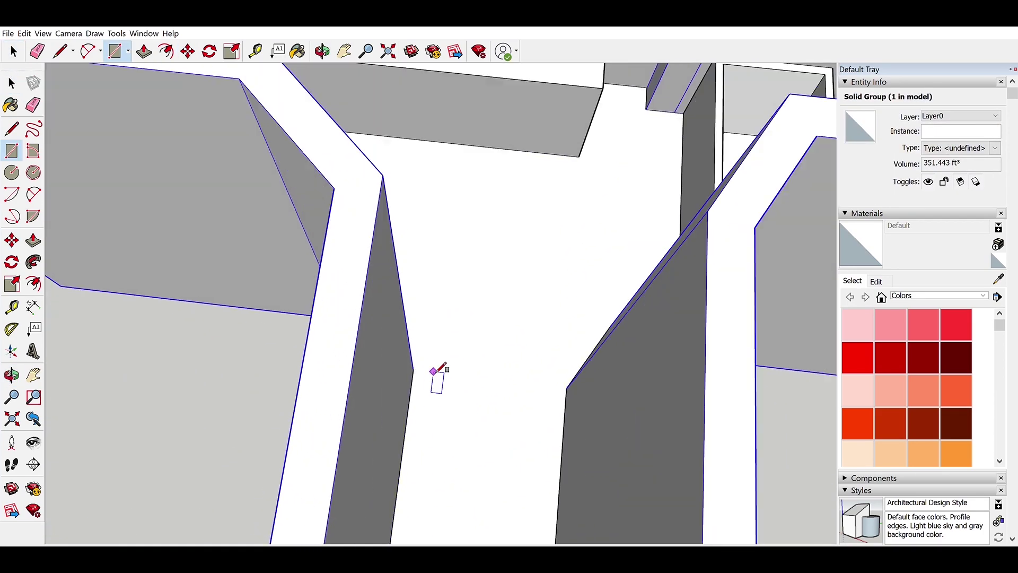
Draw a rectangle for the existing floor vent on the floor beside the angled corner of the hallway wall
{"action": "left_click", "coordinate": [433, 370]}
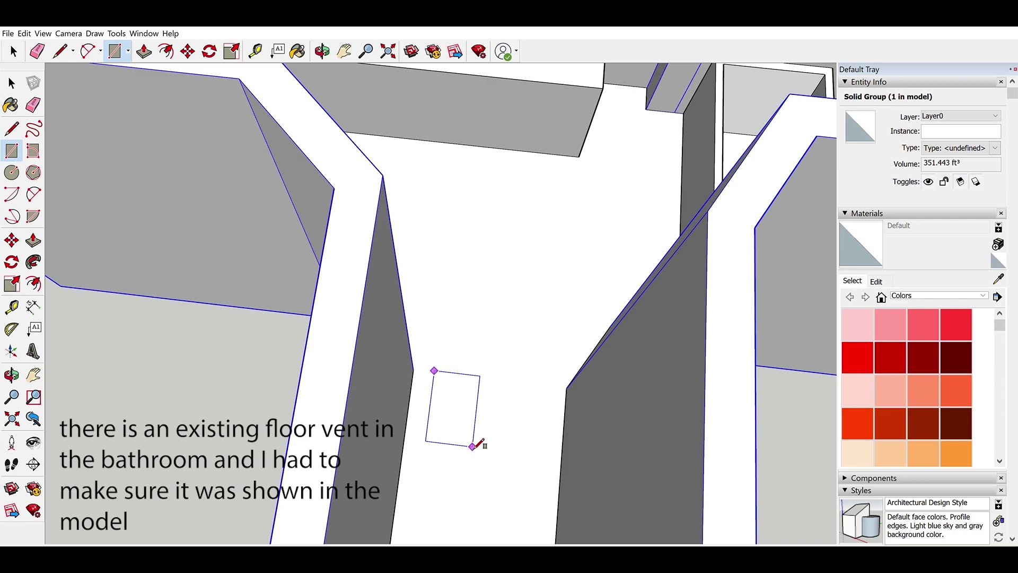
{"action": "left_click", "coordinate": [473, 445]}
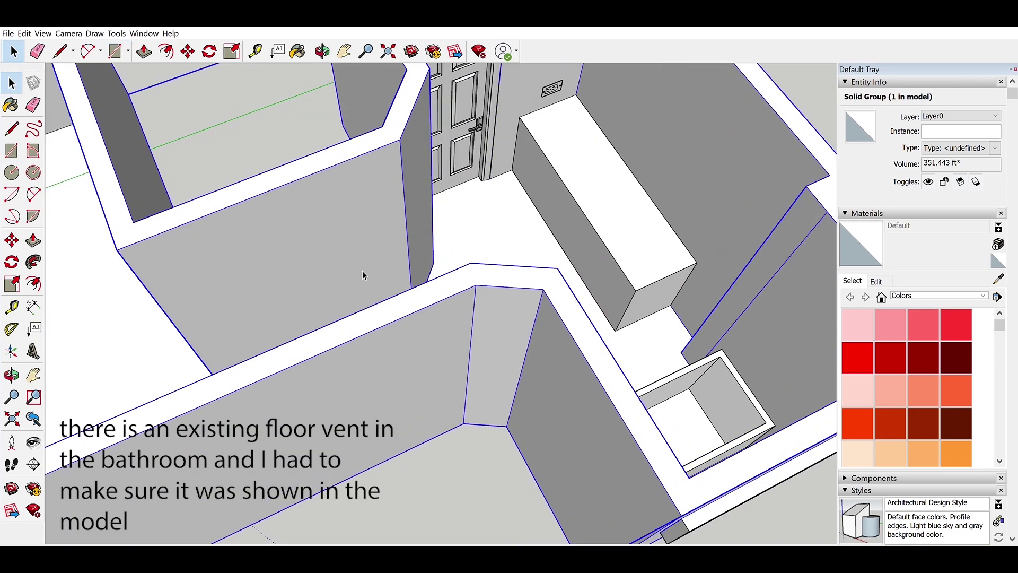
Mark a door opening with guides on the hallway wall beside the floor vent and scale a door component to fit it
{"action": "key", "text": "t"}
{"action": "left_click", "coordinate": [405, 215]}
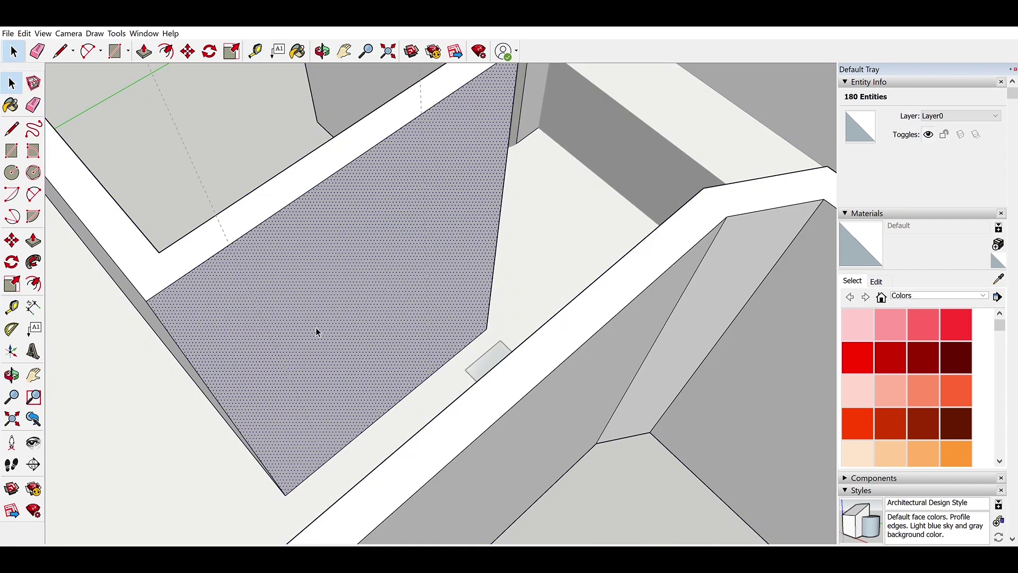
{"action": "key", "text": "t"}
{"action": "left_click", "coordinate": [363, 340]}
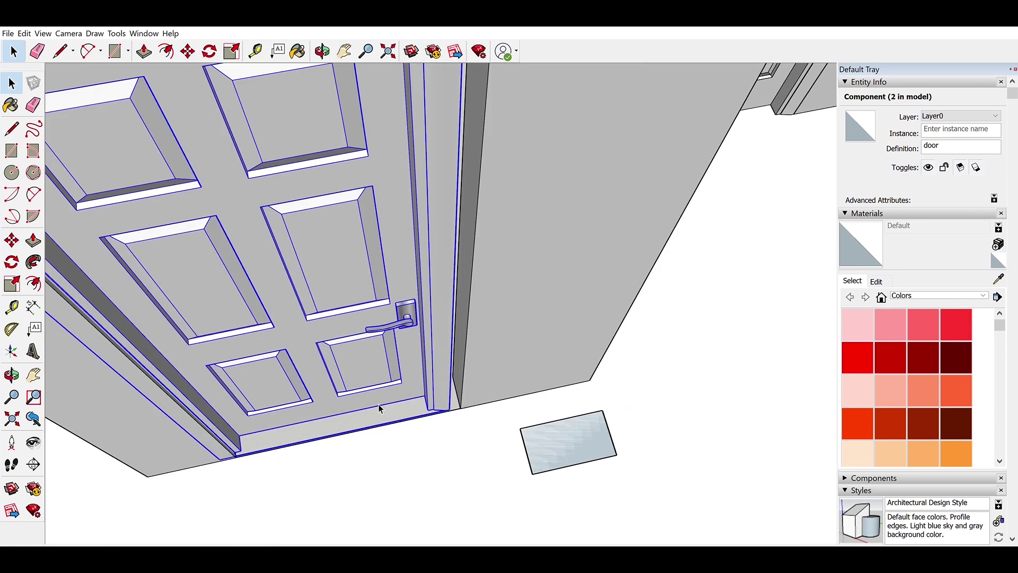
{"action": "key", "text": "s"}
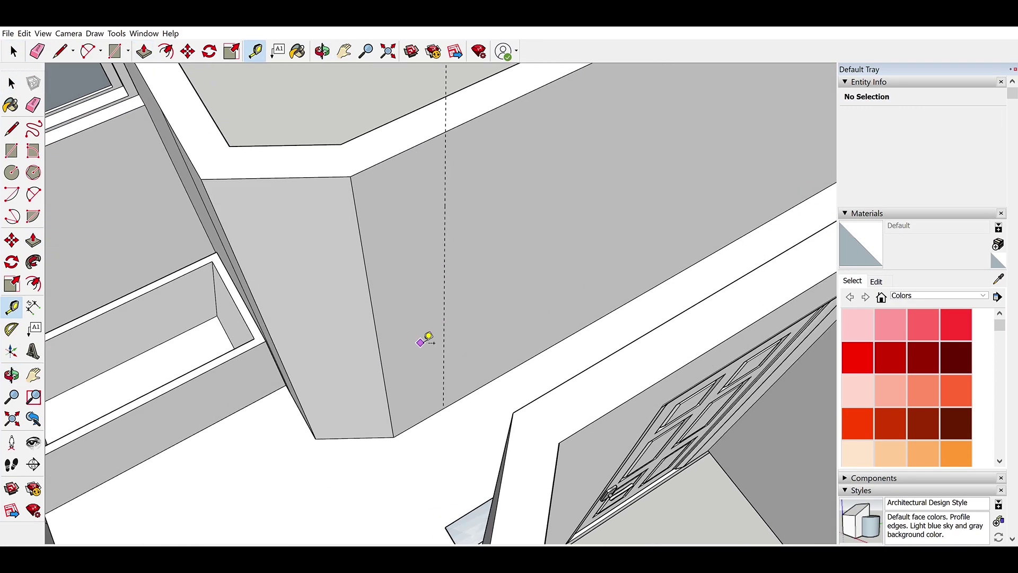
Place guides on the opposite hallway wall for a second door opening, including a height guide offset up from the wall's base edge
{"action": "key", "text": "space"}
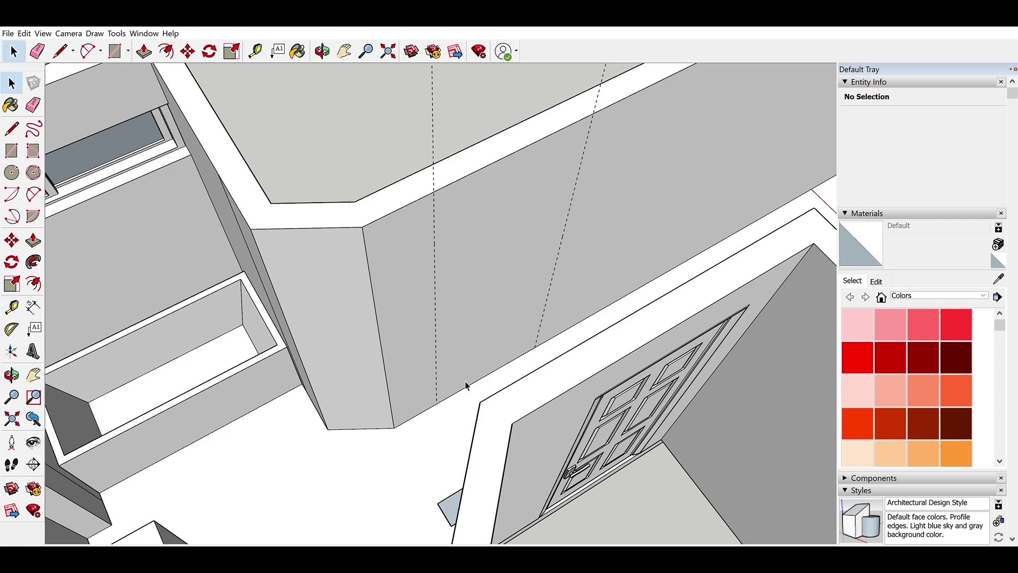
{"action": "key", "text": "t"}
{"action": "left_click", "coordinate": [444, 398]}
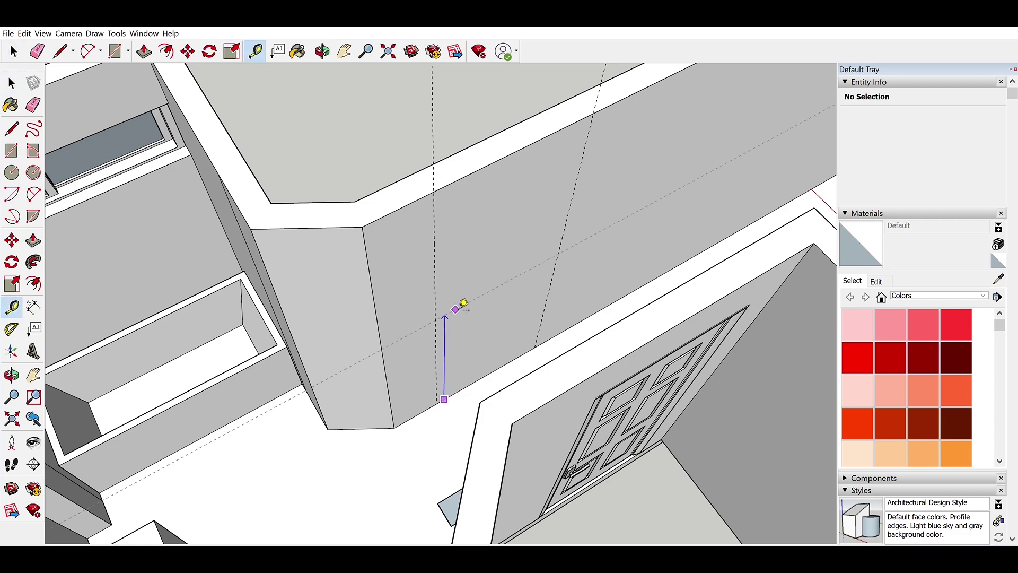
Cut the second door opening through the hallway wall with Push/Pull and move a door component into it
{"action": "key", "text": "space"}
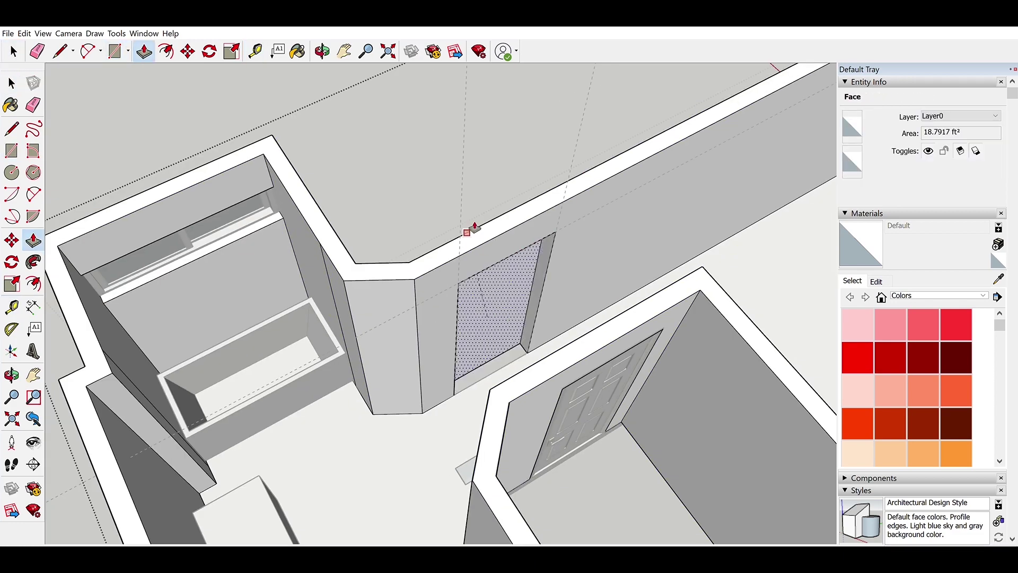
{"action": "key", "text": "m"}
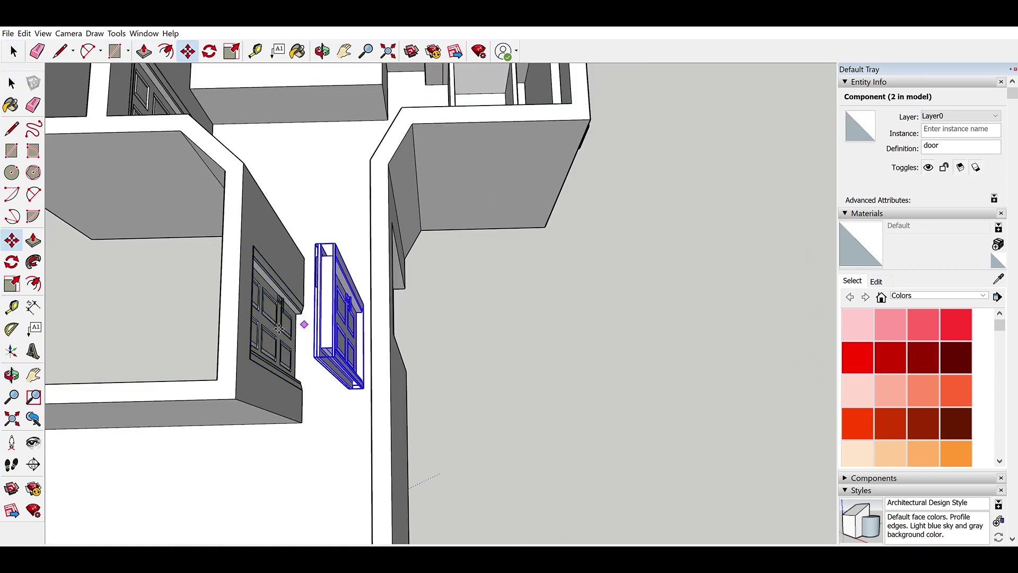
{"action": "key", "text": "space"}
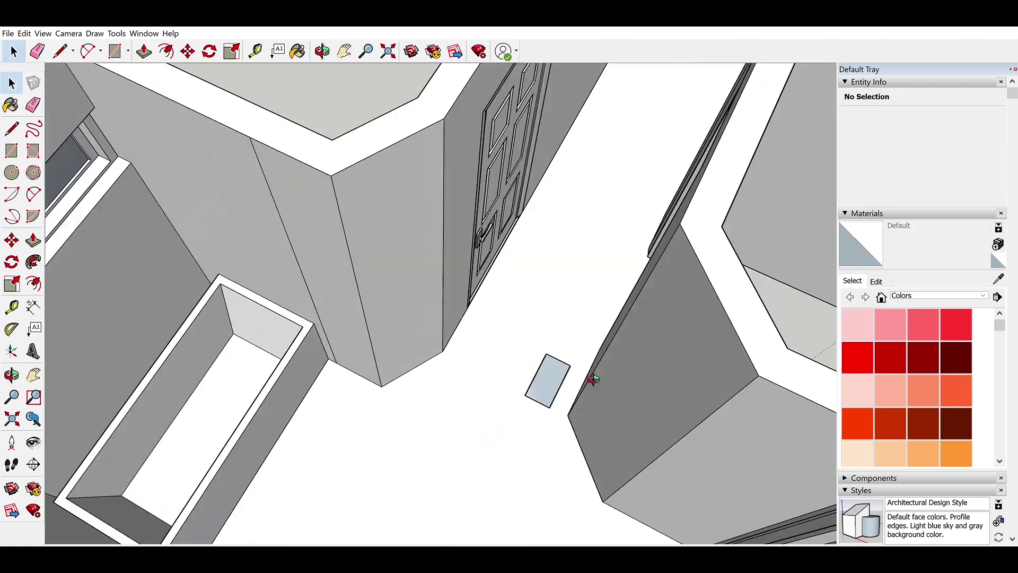
{"action": "key", "text": "o"}
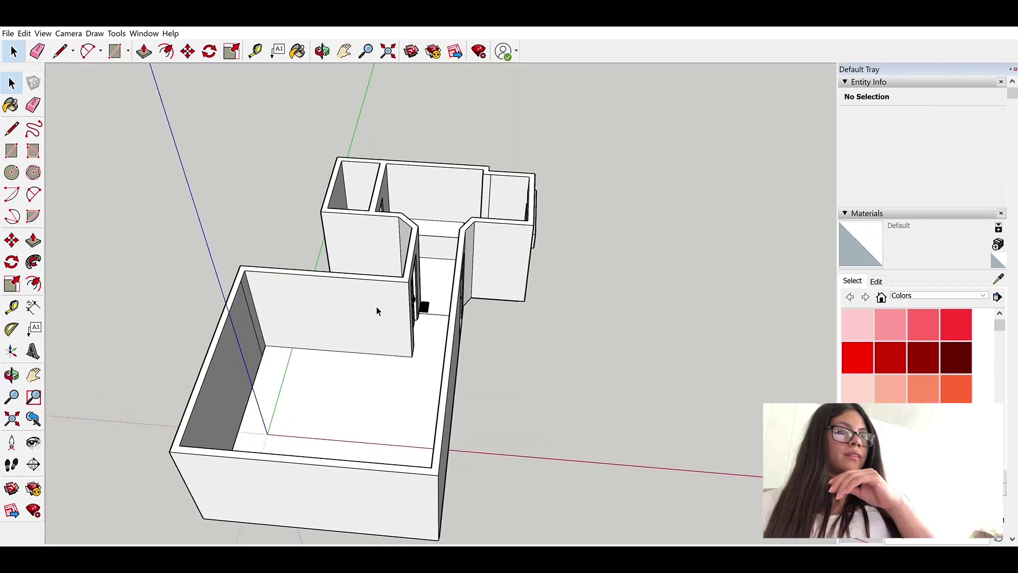
{"action": "middle_click_drag", "start_coordinate": [375, 311], "coordinate": [393, 253]}
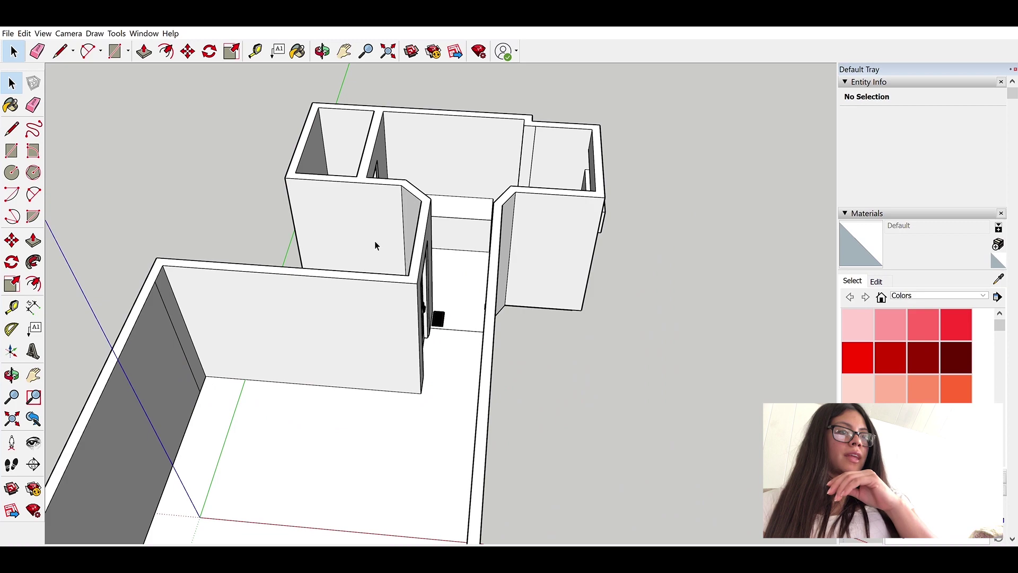